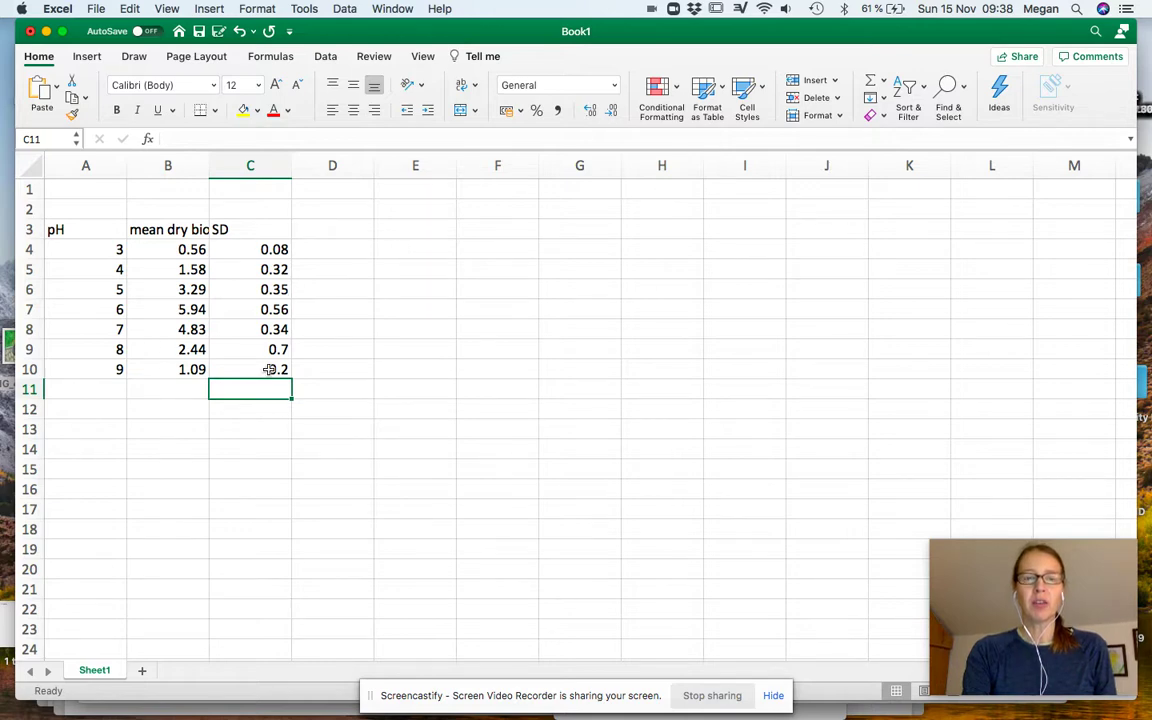
# Format the mean dry biomass and SD values in B4:C10 to show two decimal places
pyautogui.moveTo(59, 249); pyautogui.dragTo(234, 368)
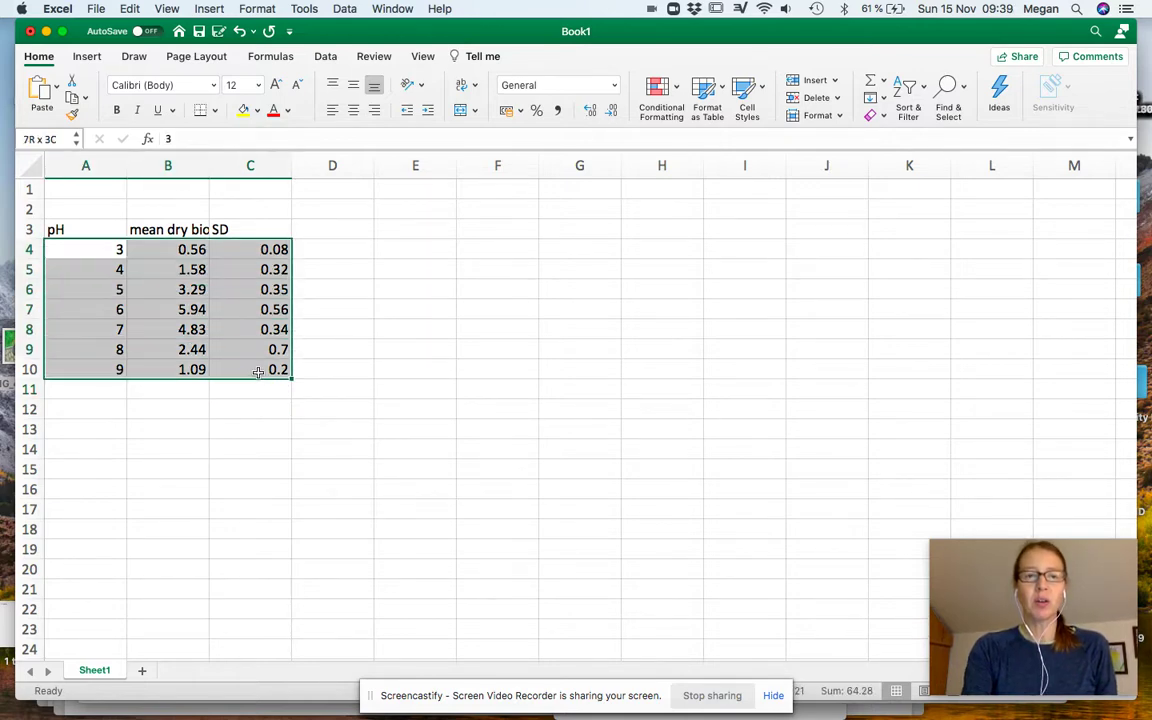
pyautogui.click(258, 371)
pyautogui.moveTo(157, 249); pyautogui.dragTo(253, 372)
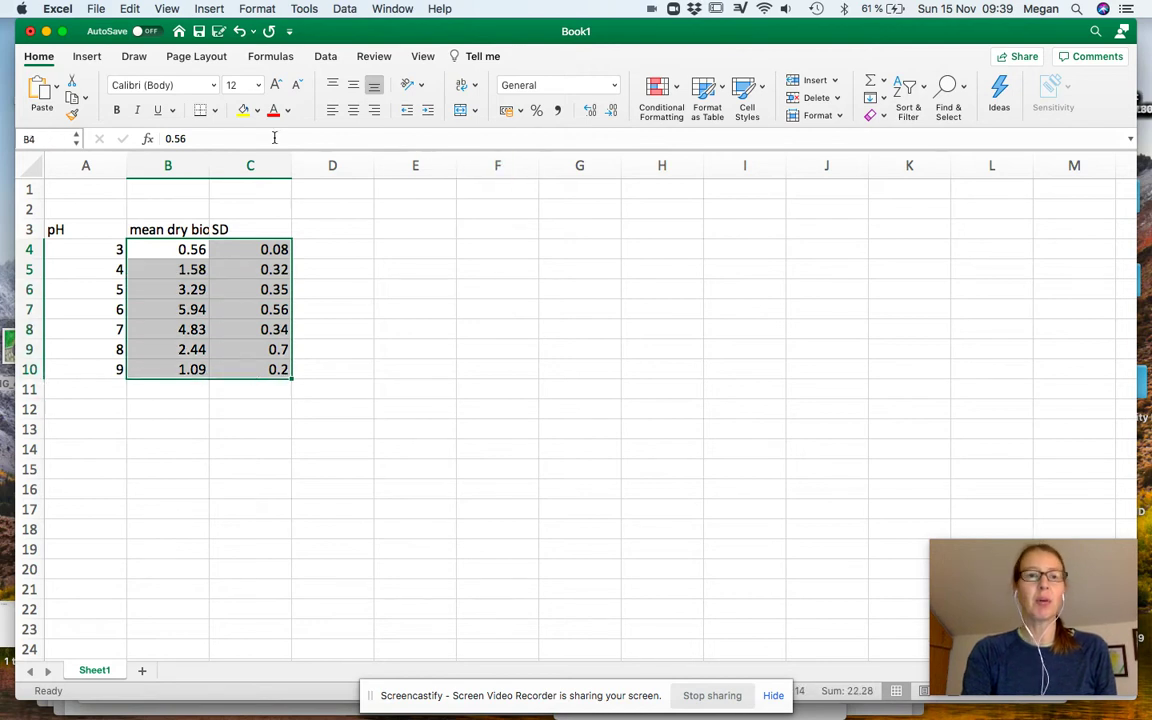
pyautogui.click(612, 113)
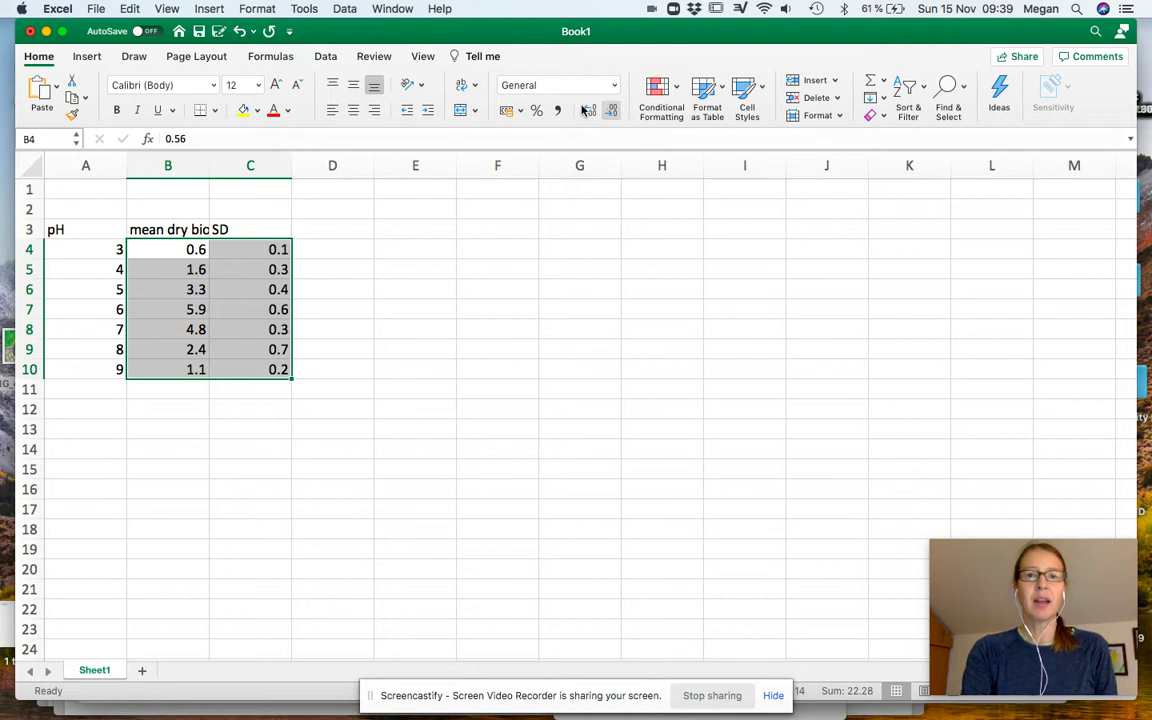
pyautogui.click(587, 110)
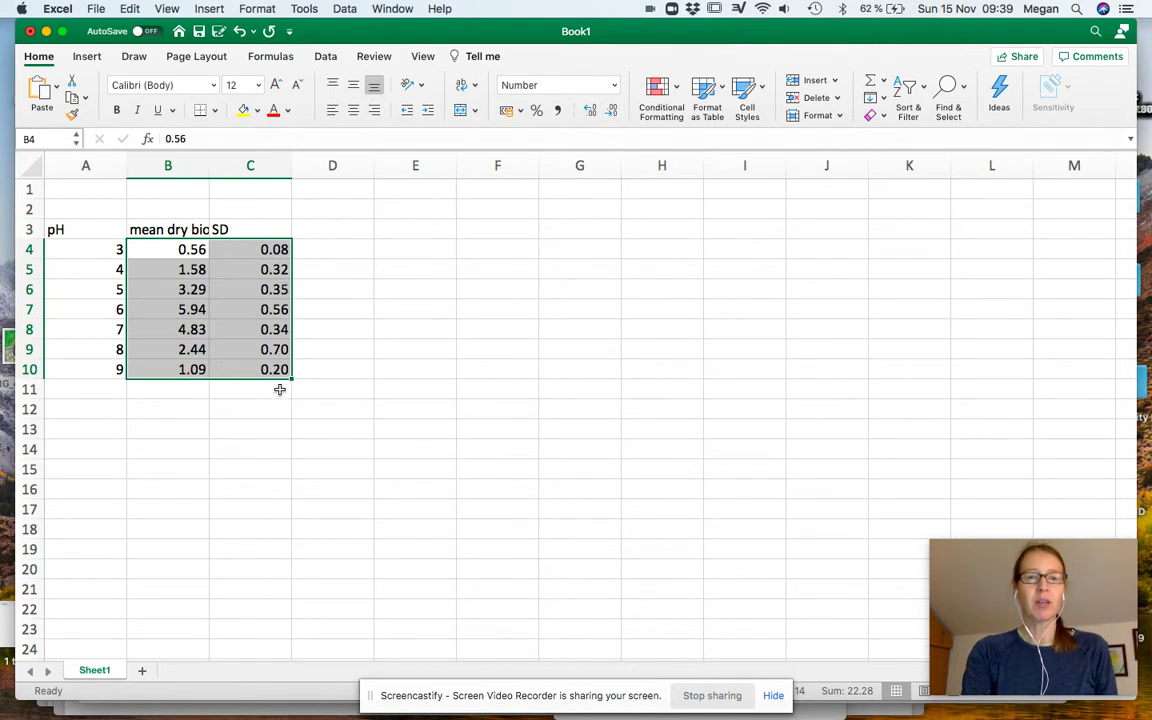
pyautogui.click(612, 112)
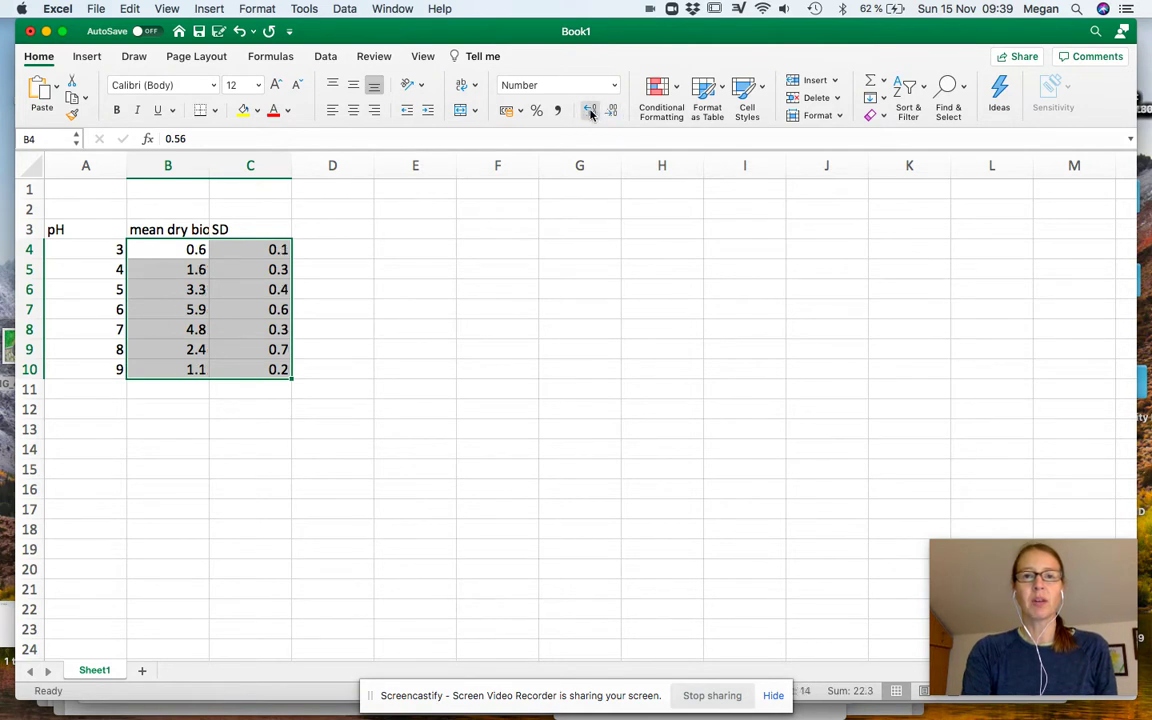
pyautogui.click(590, 112)
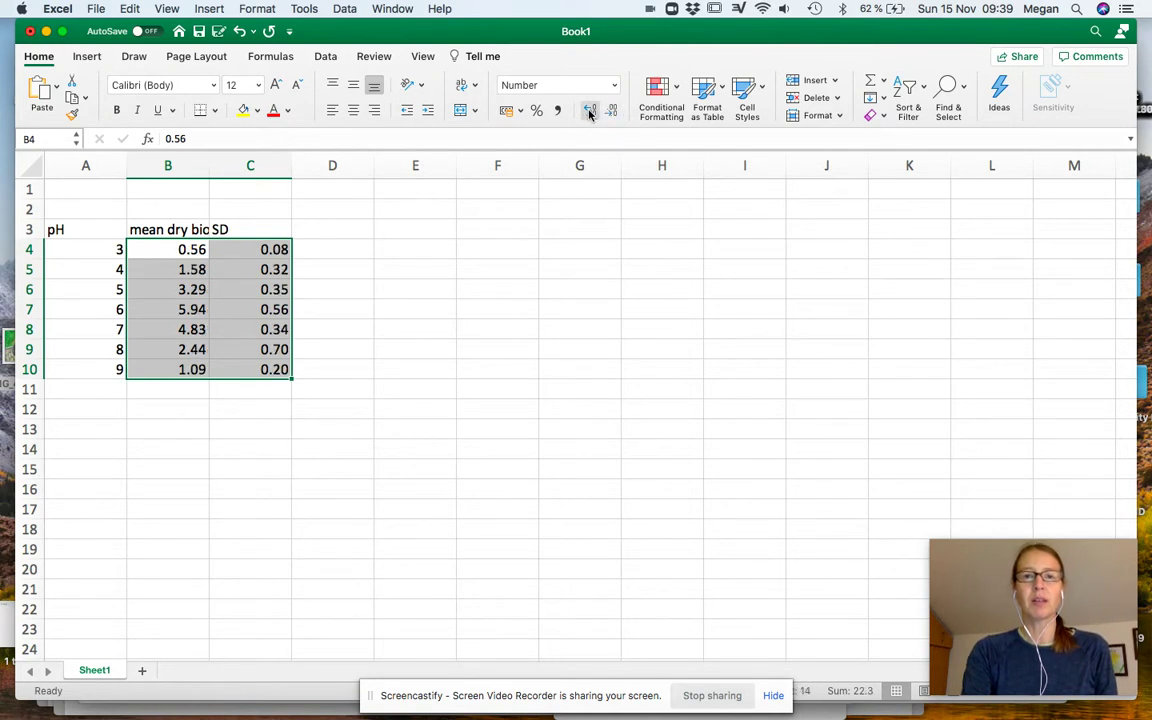
# Insert an X Y (Scatter) chart of mean dry biomass against pH from the range A3:B10
pyautogui.click(239, 376)
pyautogui.moveTo(52, 226); pyautogui.dragTo(165, 374)
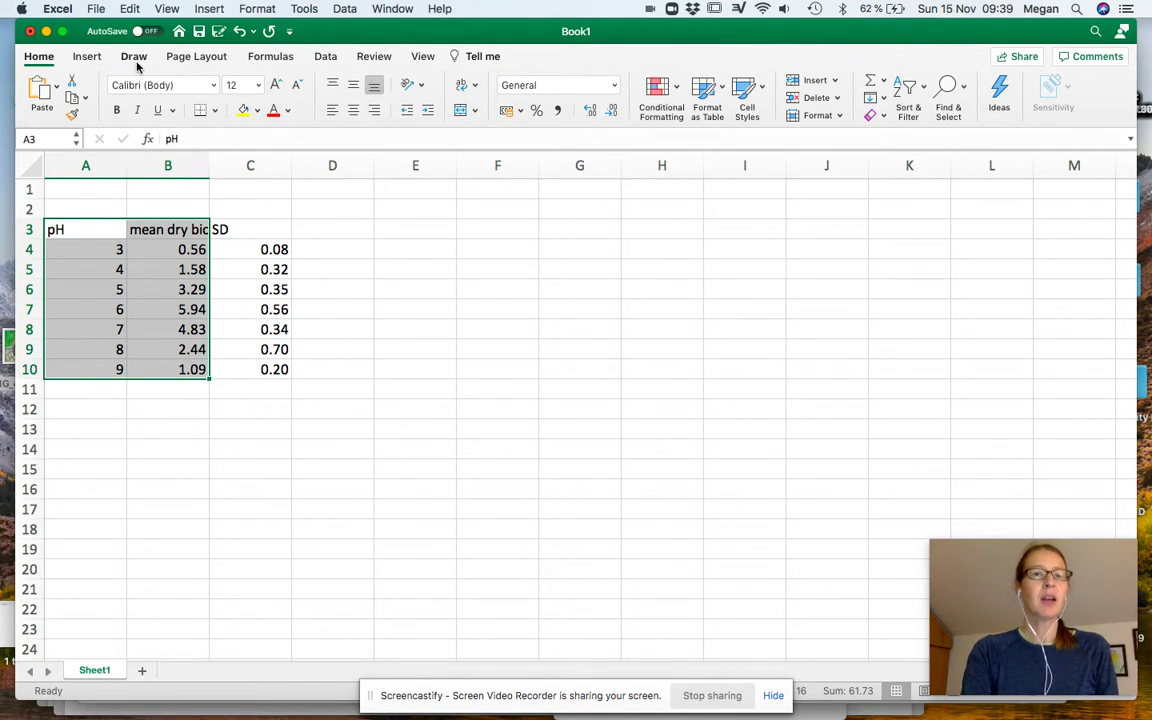
pyautogui.click(208, 9)
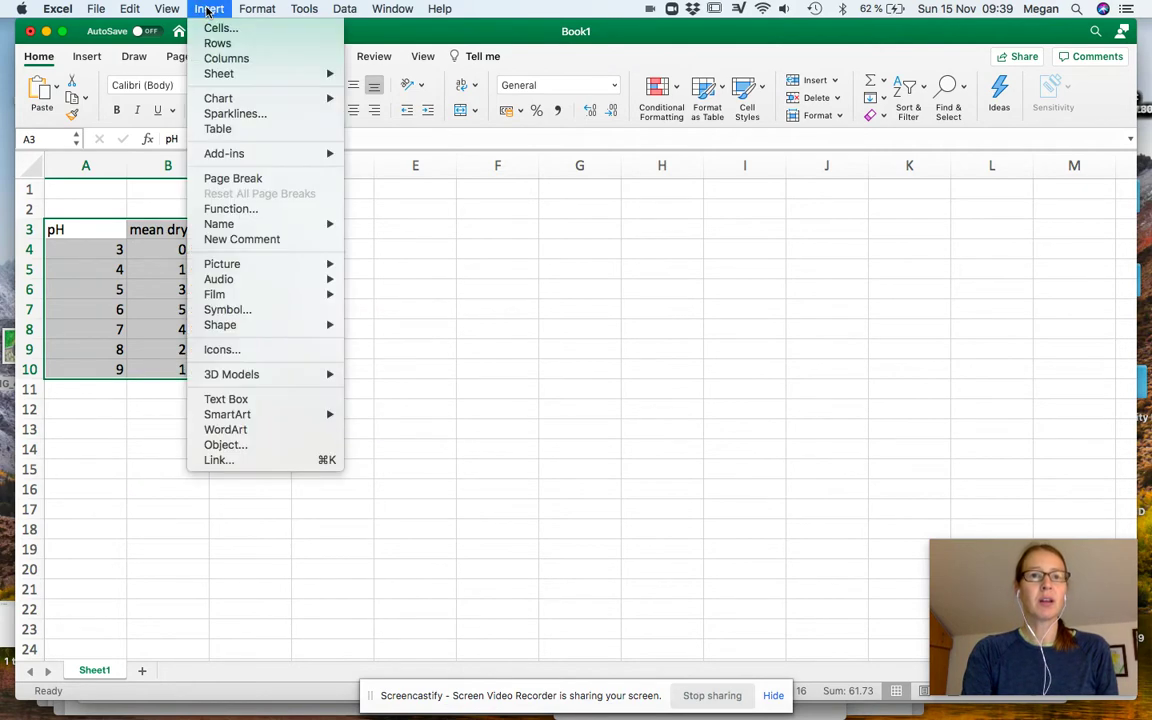
pyautogui.moveTo(229, 98)
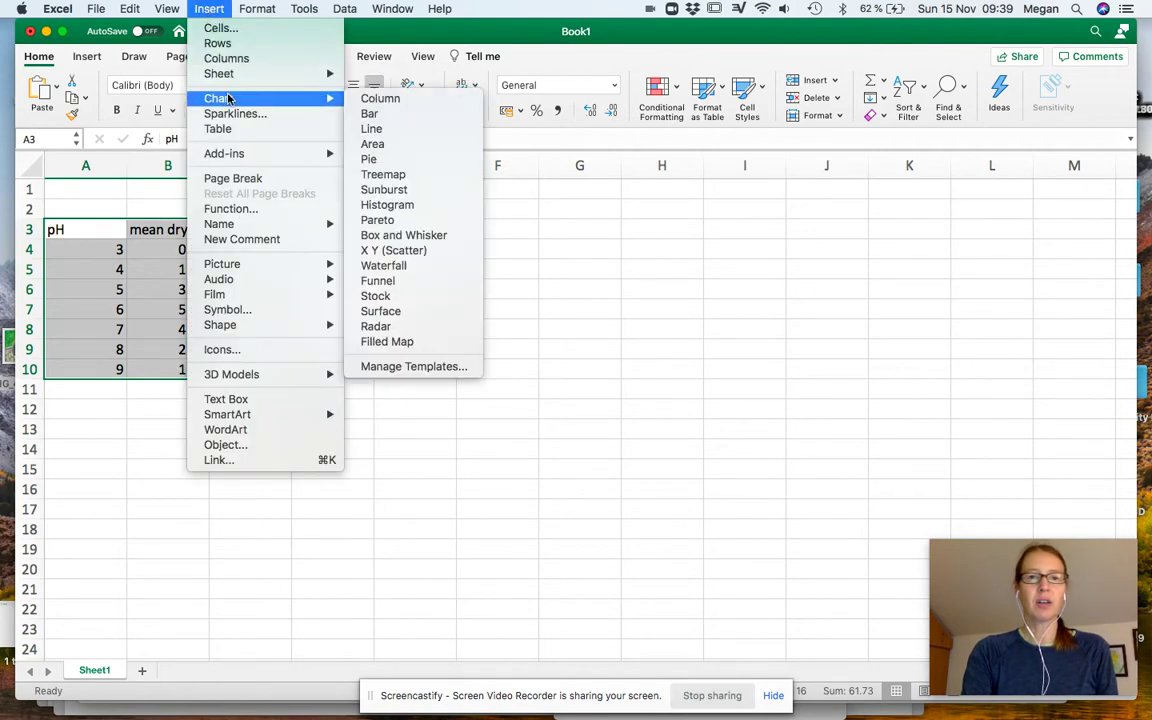
pyautogui.click(403, 251)
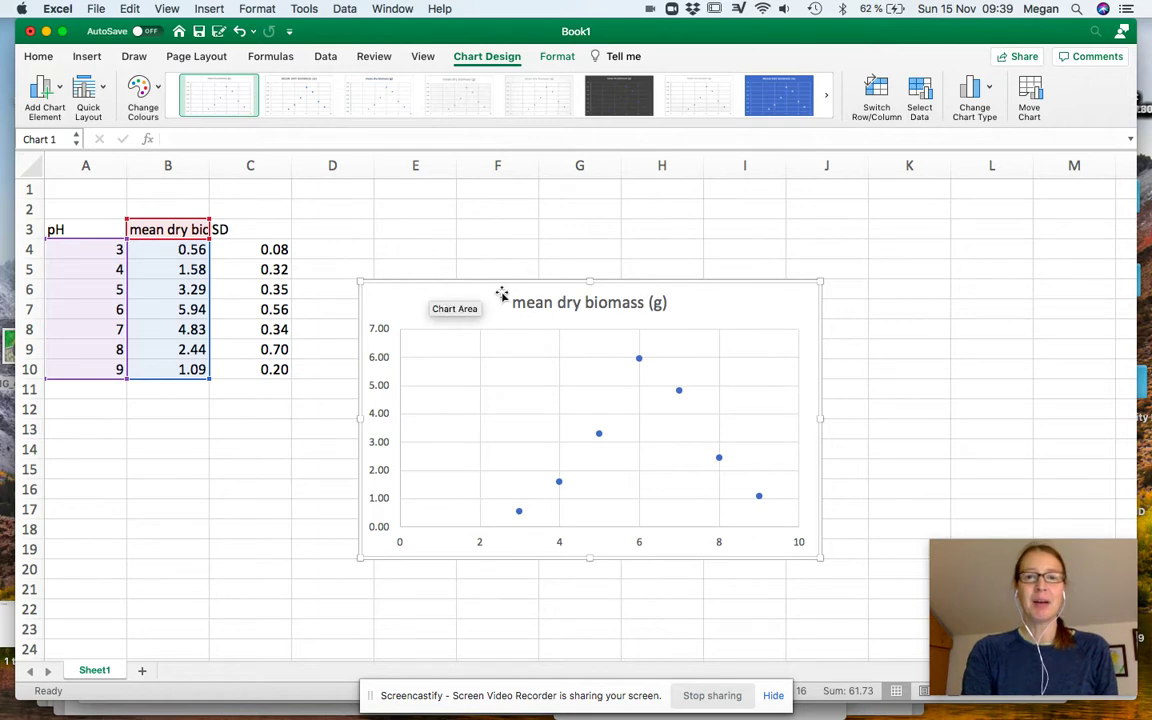
# Move the scatter chart slightly upward and delete its chart title
pyautogui.moveTo(501, 293); pyautogui.dragTo(508, 261)
pyautogui.click(597, 270)
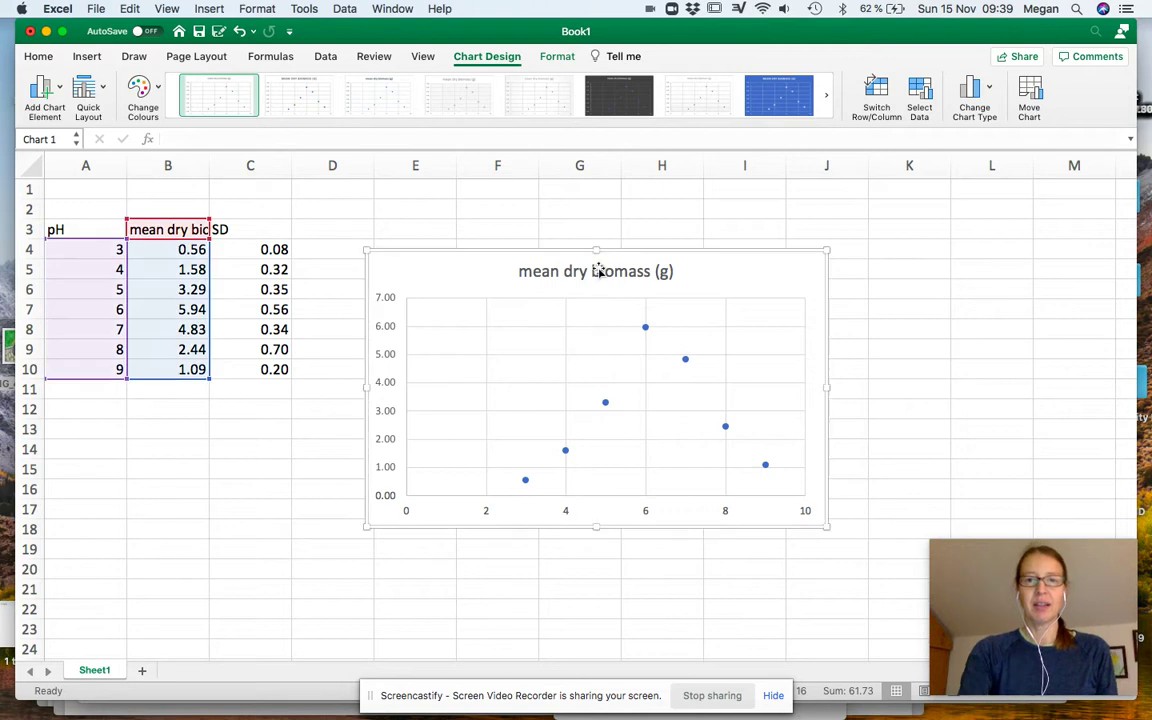
pyautogui.press('Delete')
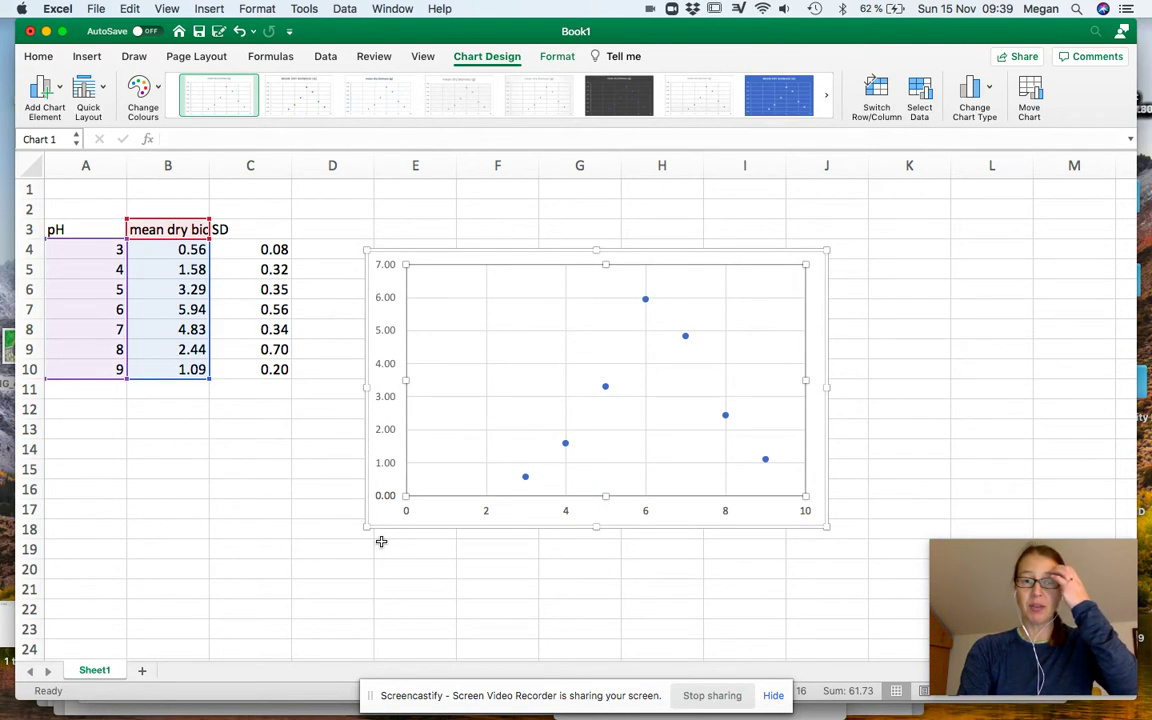
pyautogui.click(380, 539)
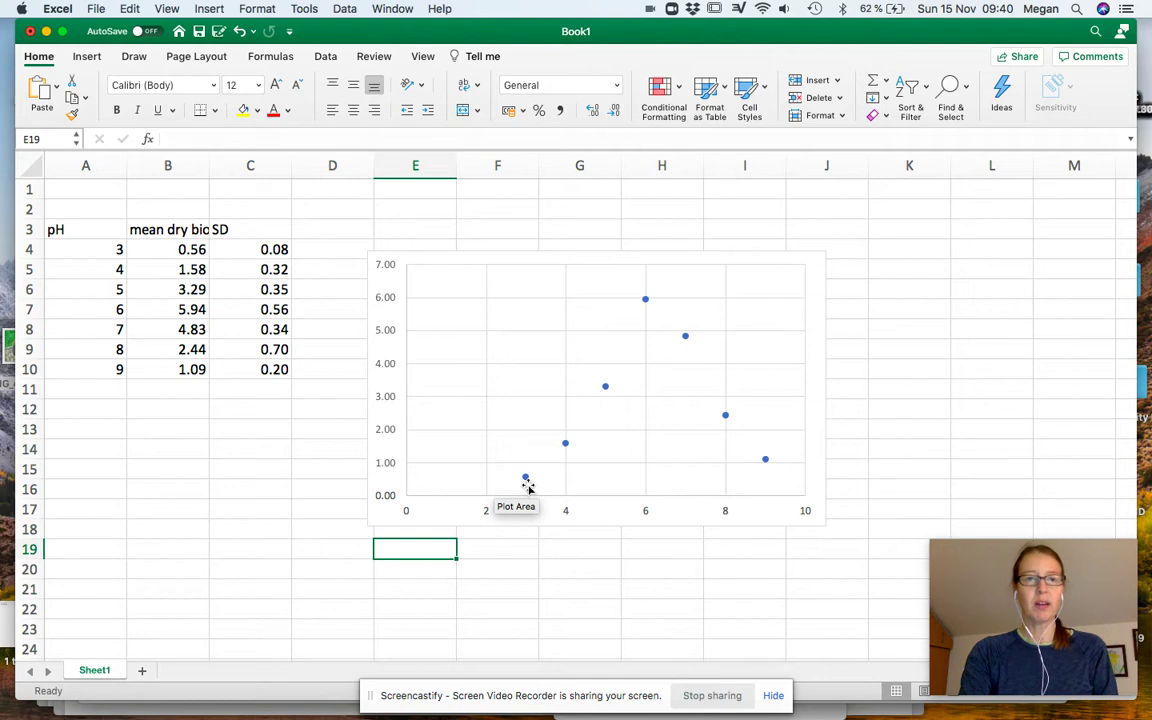
# Add a horizontal axis title to the scatter chart reading "pH of soil"
pyautogui.moveTo(646, 305)
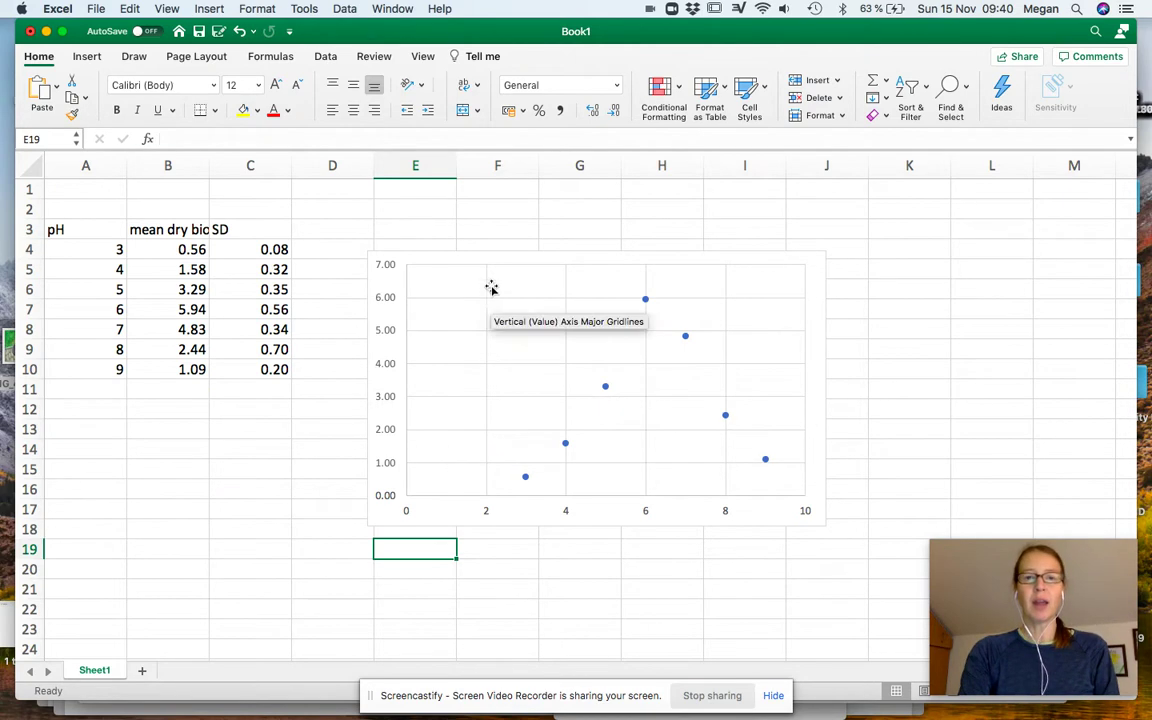
pyautogui.click(407, 288)
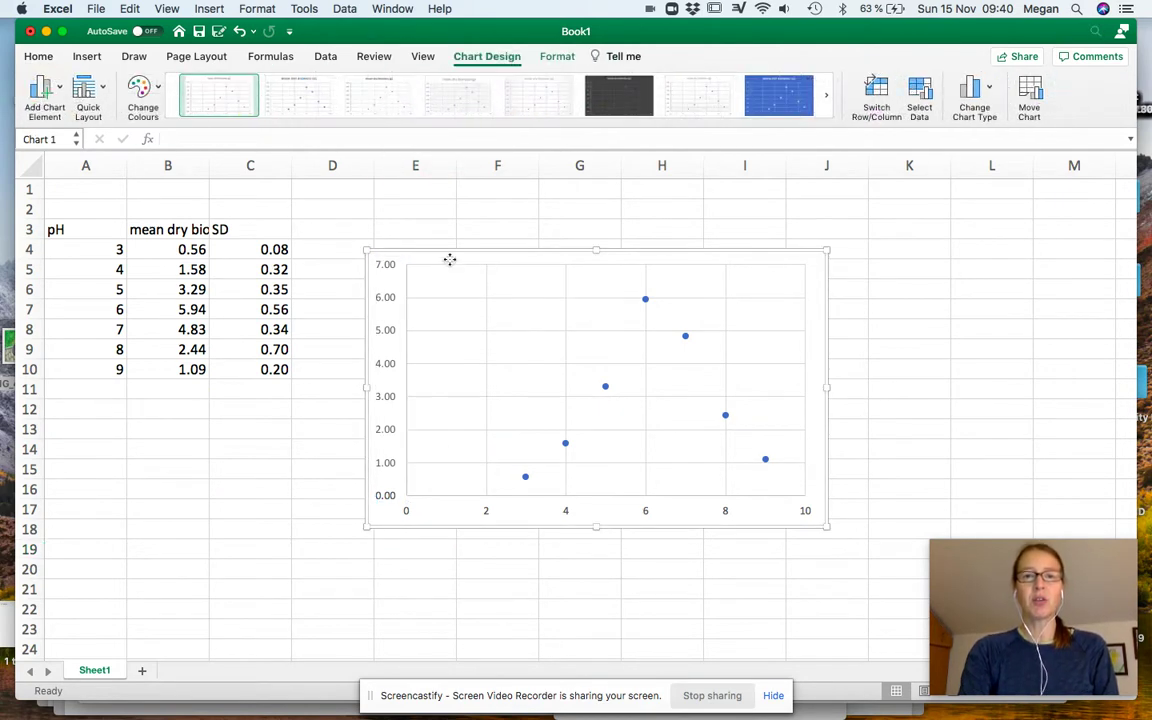
pyautogui.click(58, 91)
pyautogui.moveTo(110, 132)
pyautogui.click(244, 142)
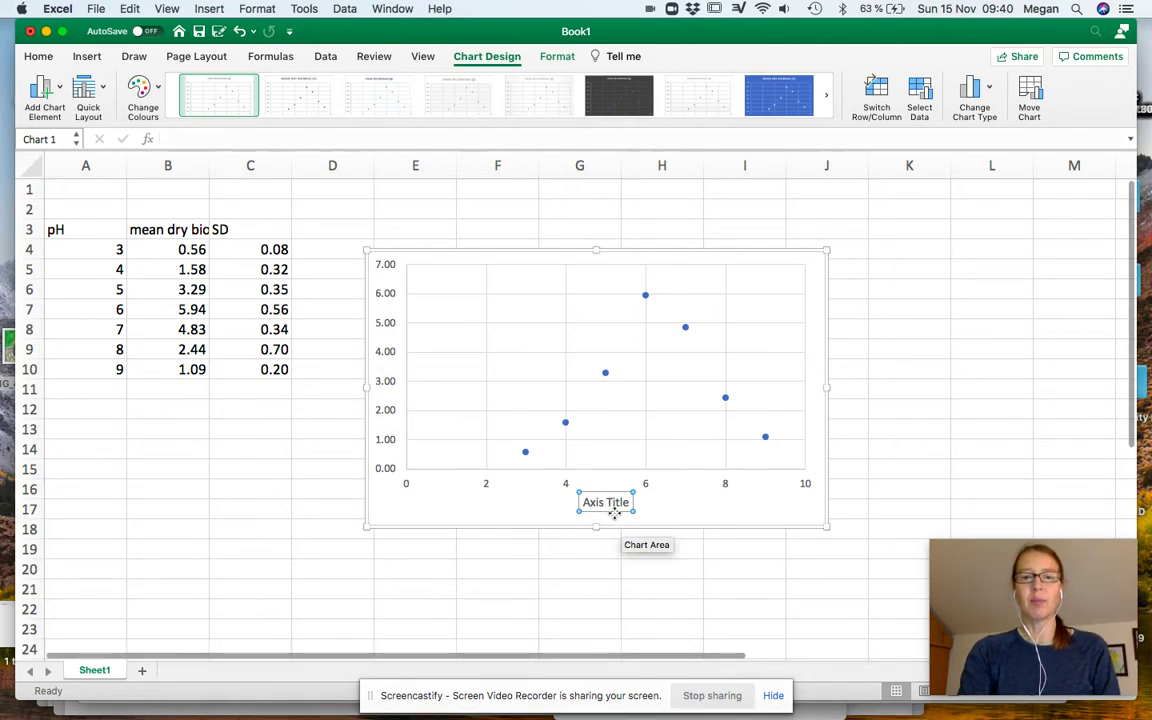
pyautogui.moveTo(626, 500); pyautogui.dragTo(577, 497)
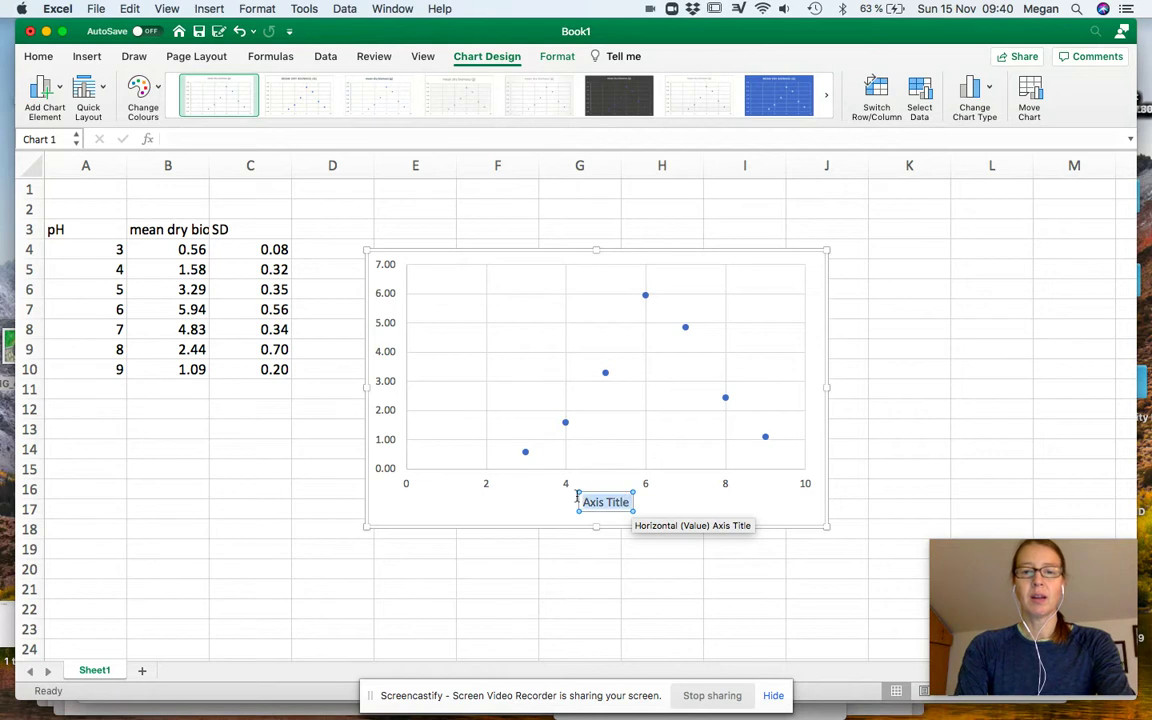
pyautogui.write('pH')
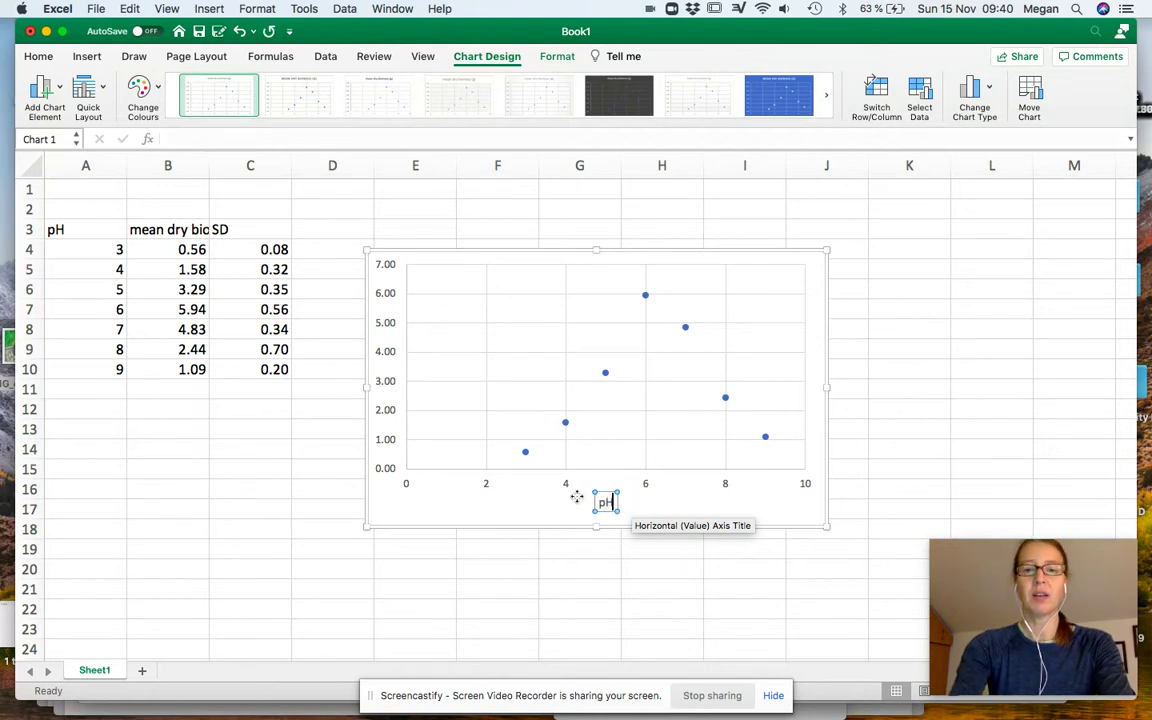
pyautogui.write(' of soil')
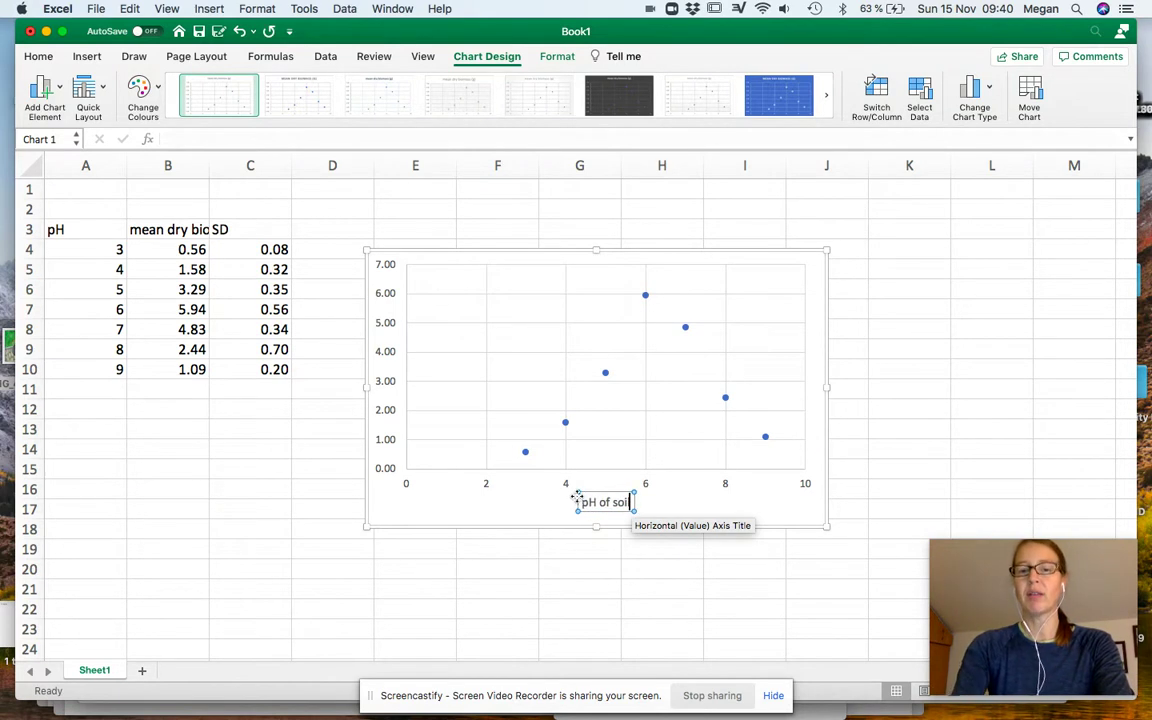
# Add a vertical axis title to the scatter chart reading "mean dry biomass"
pyautogui.click(389, 350)
pyautogui.click(56, 98)
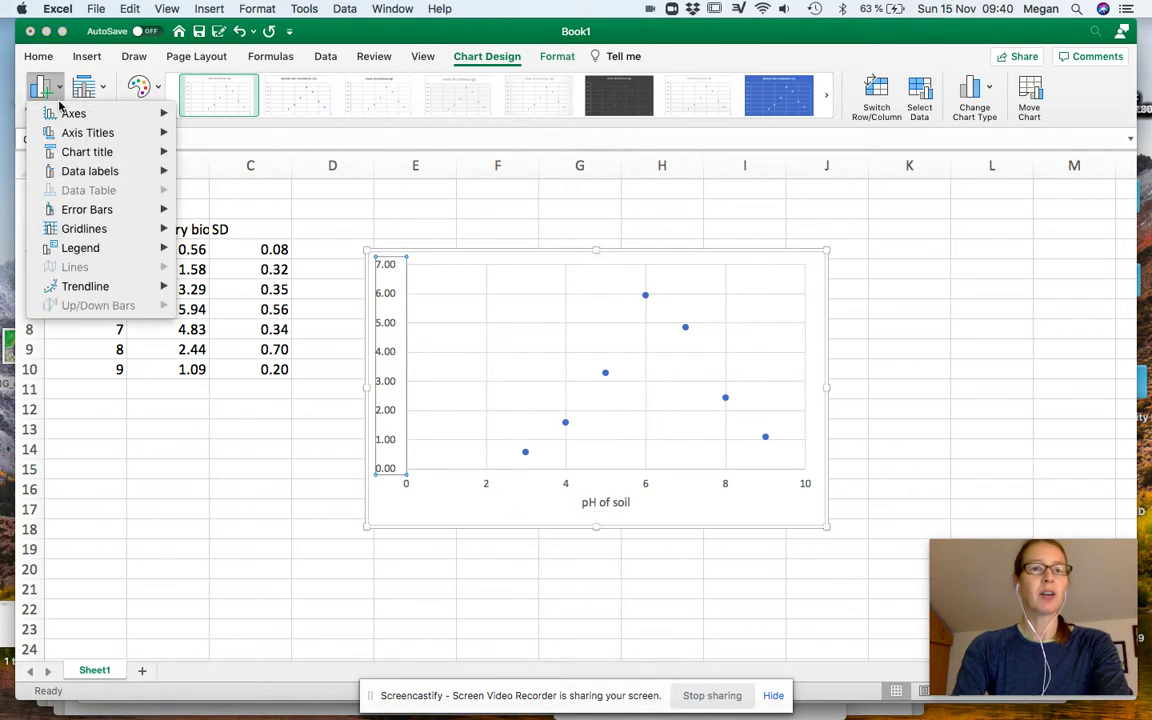
pyautogui.click(245, 175)
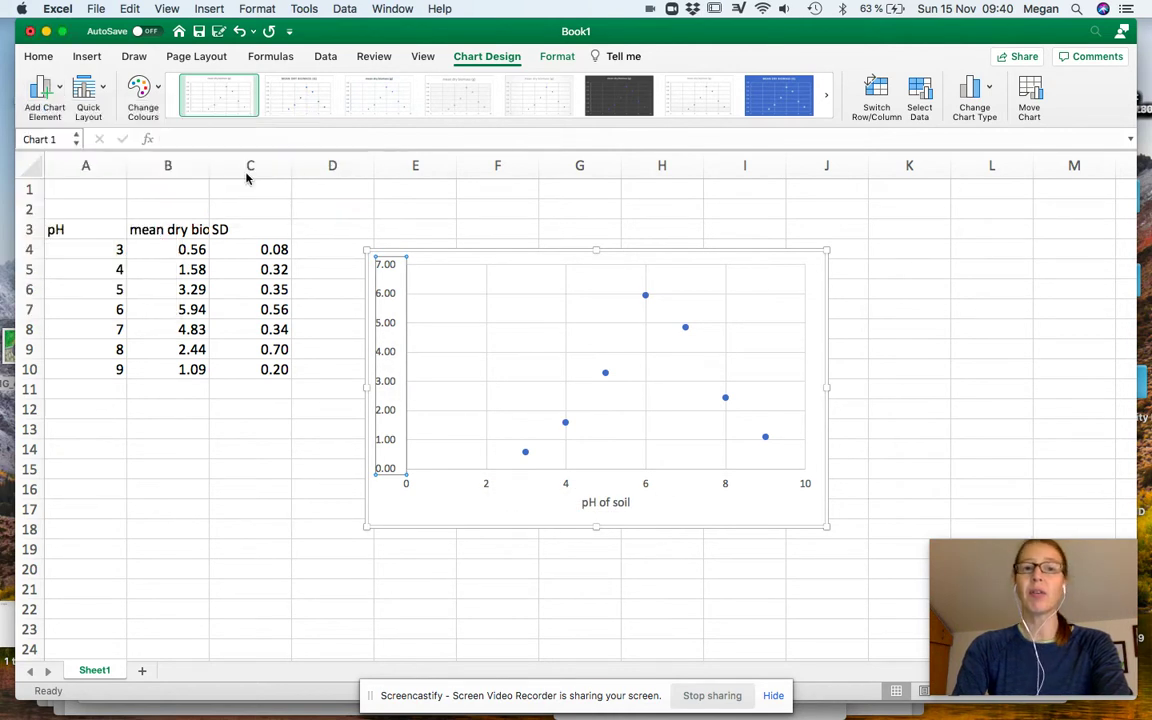
pyautogui.doubleClick(391, 352)
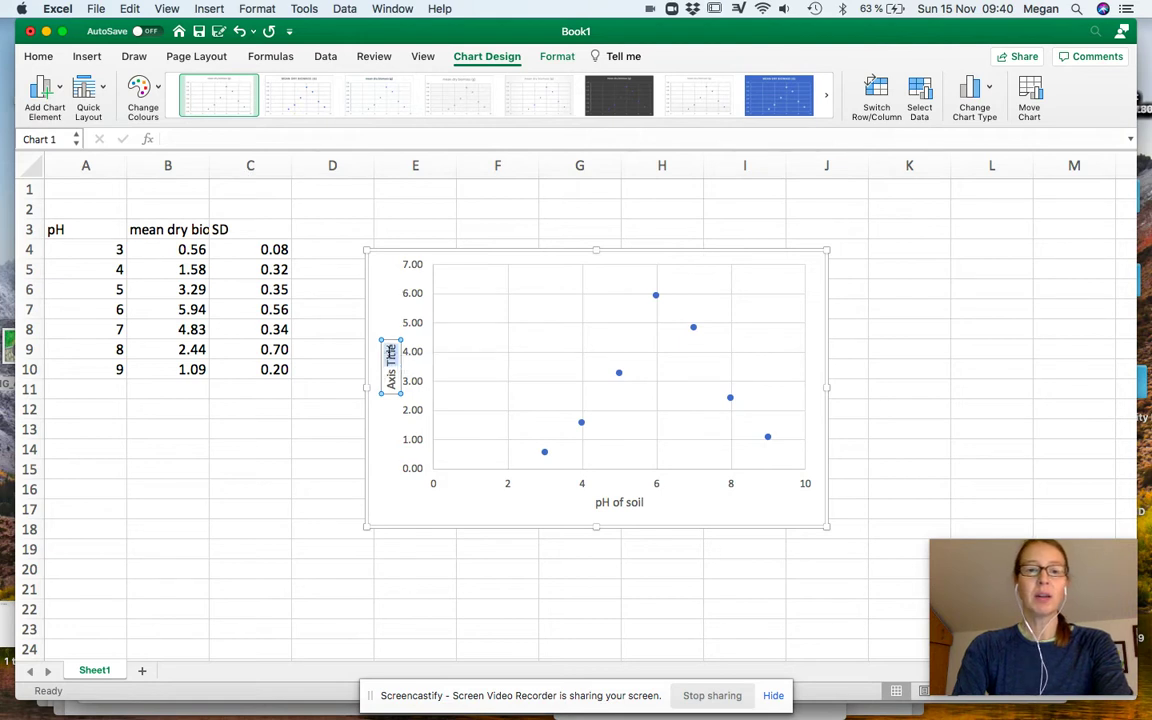
pyautogui.moveTo(390, 345); pyautogui.dragTo(391, 390)
pyautogui.write('mea')
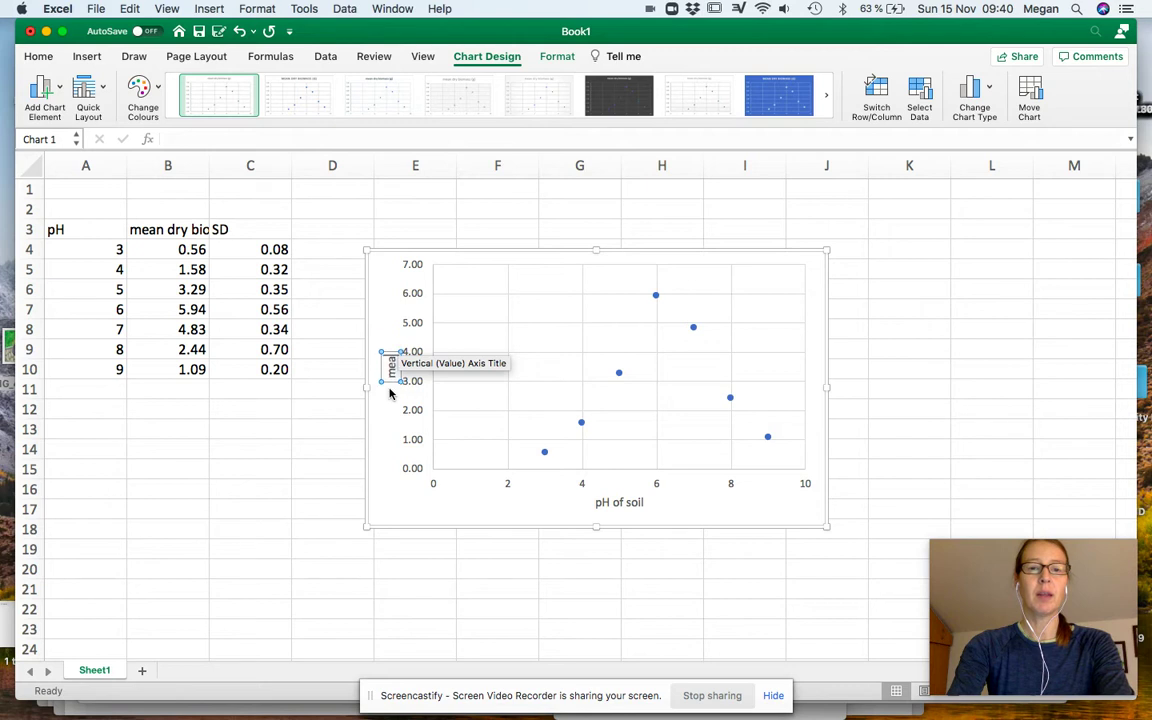
pyautogui.write('n dry biomass')
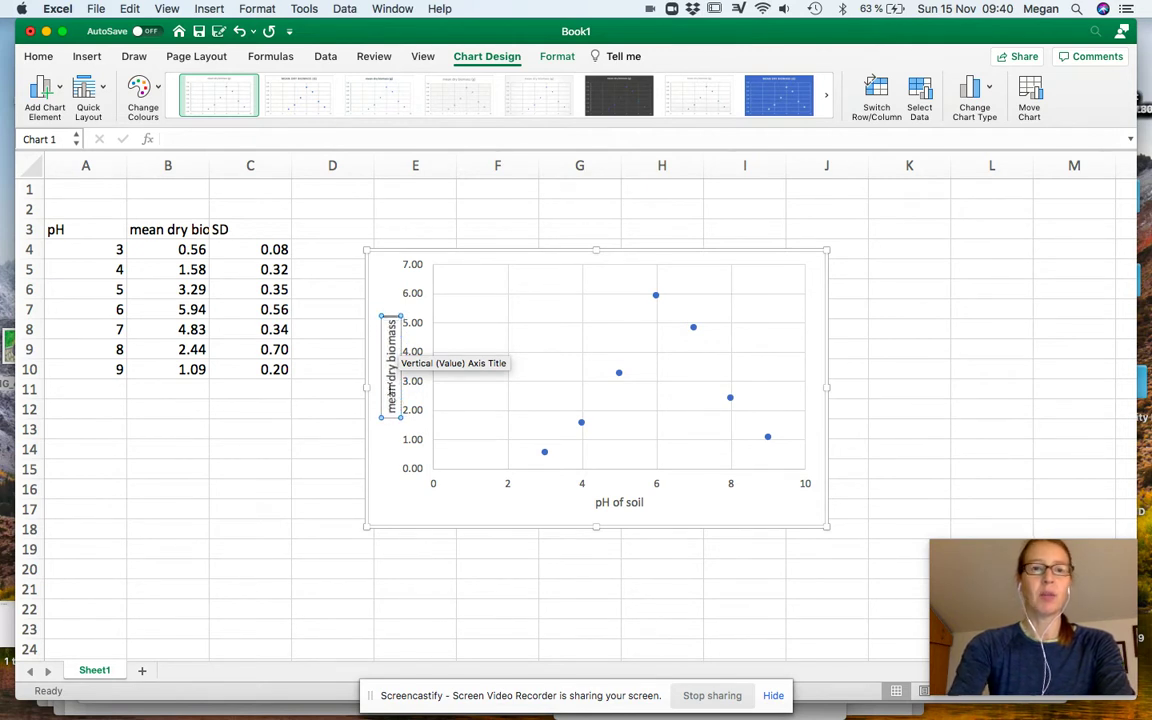
# Append the measurement uncertainty and unit "(±0.01 g)" to the vertical axis title
pyautogui.write(' (')
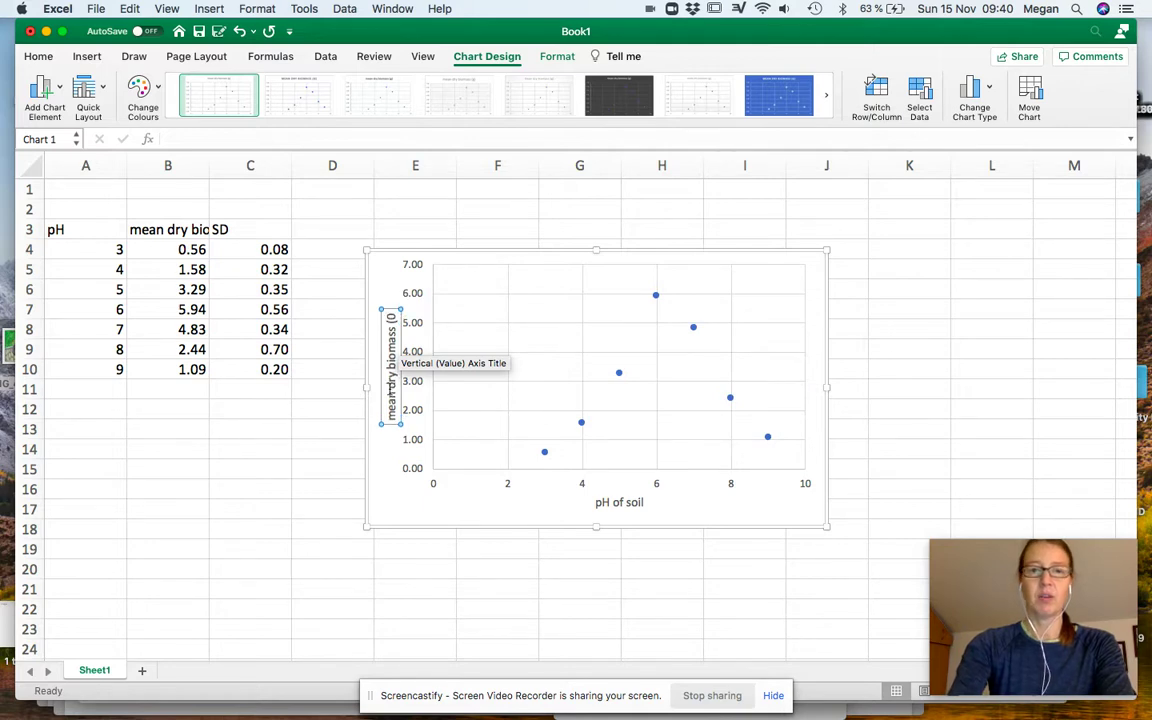
pyautogui.write('g')
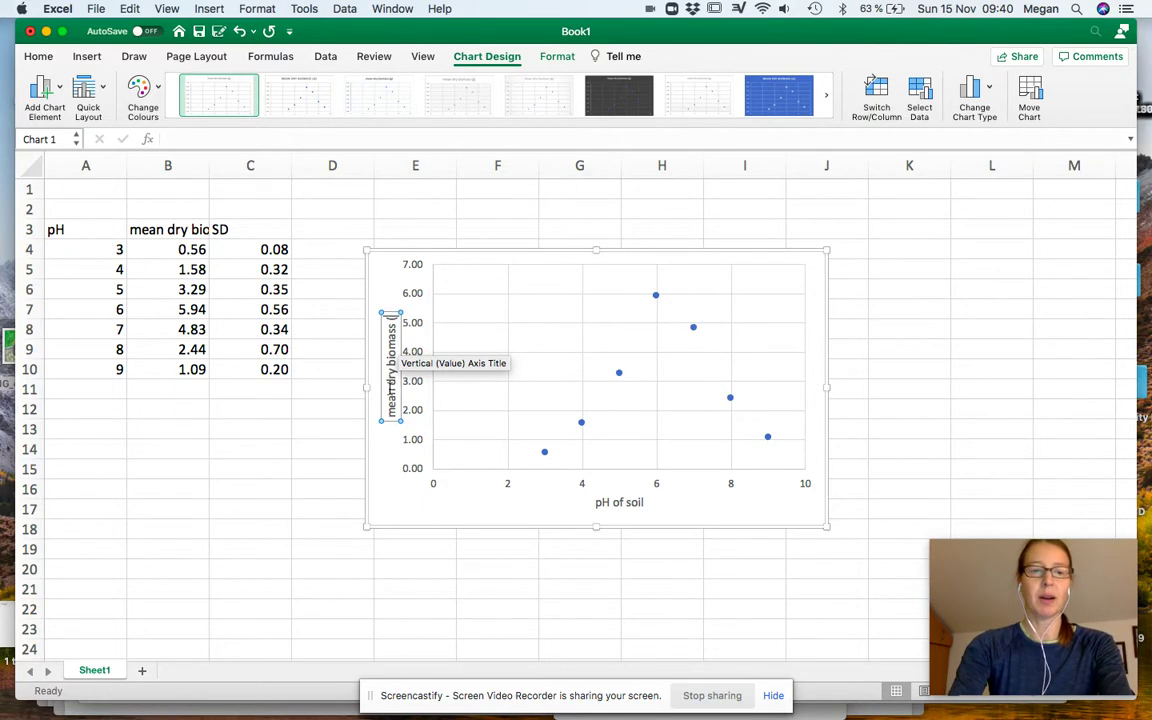
pyautogui.write('0.1')
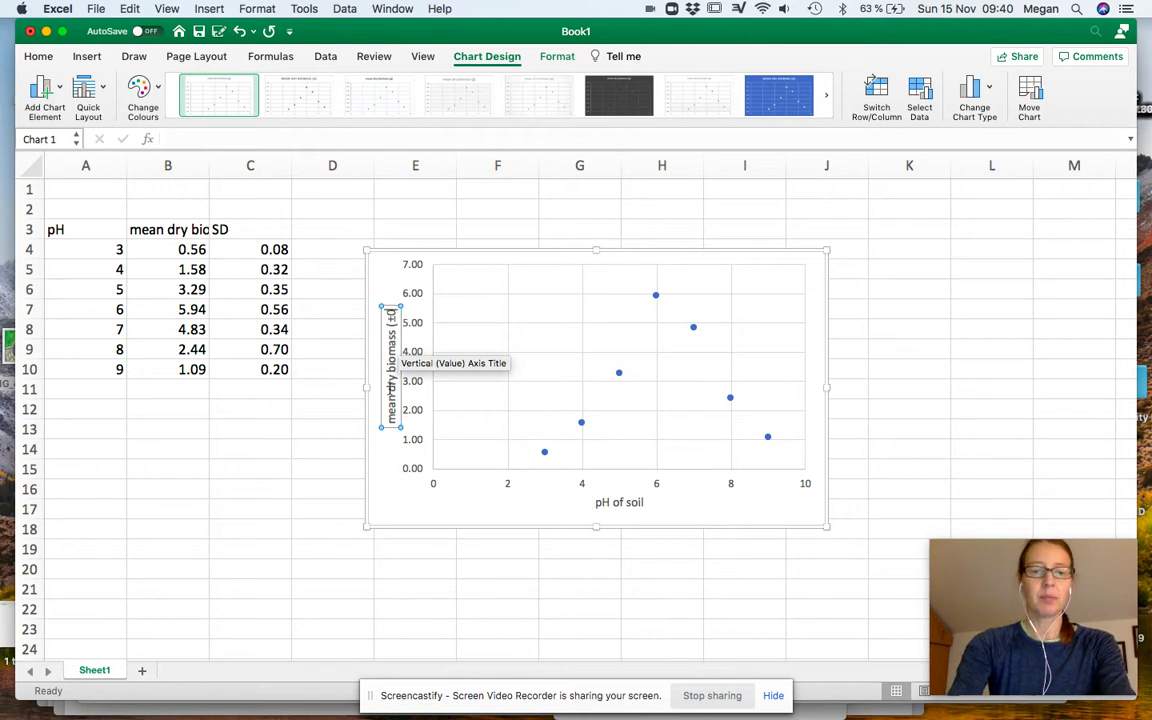
pyautogui.write(' g)')
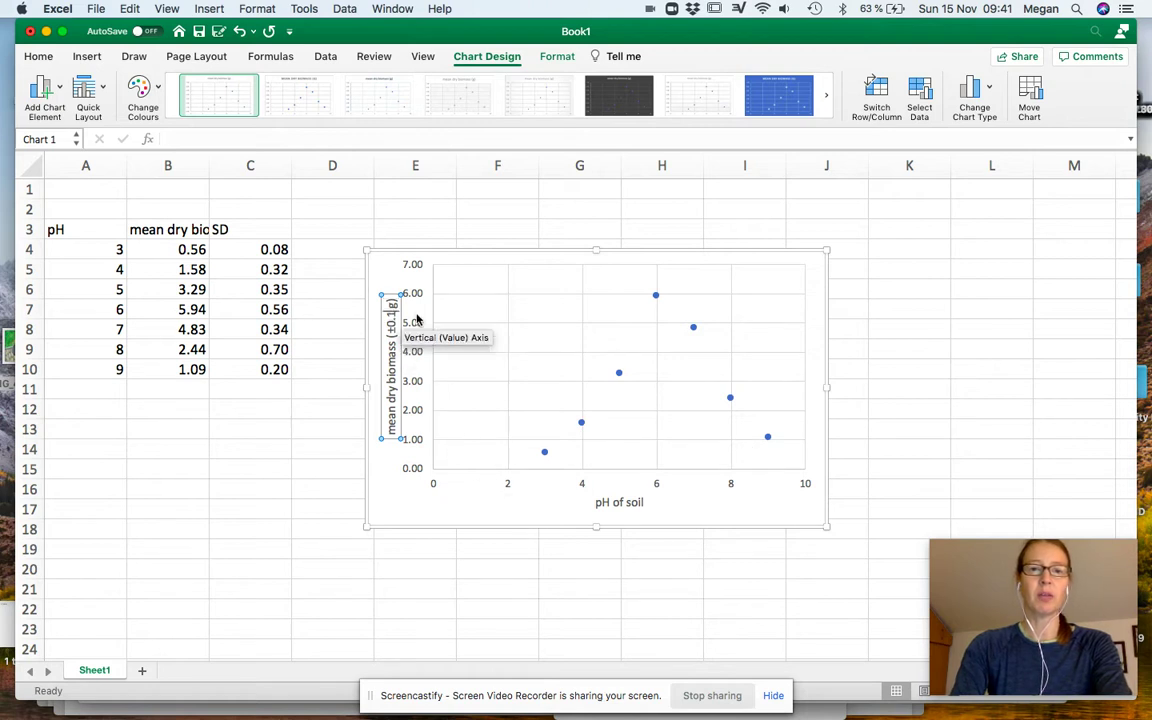
pyautogui.press('Left')
pyautogui.write('0')
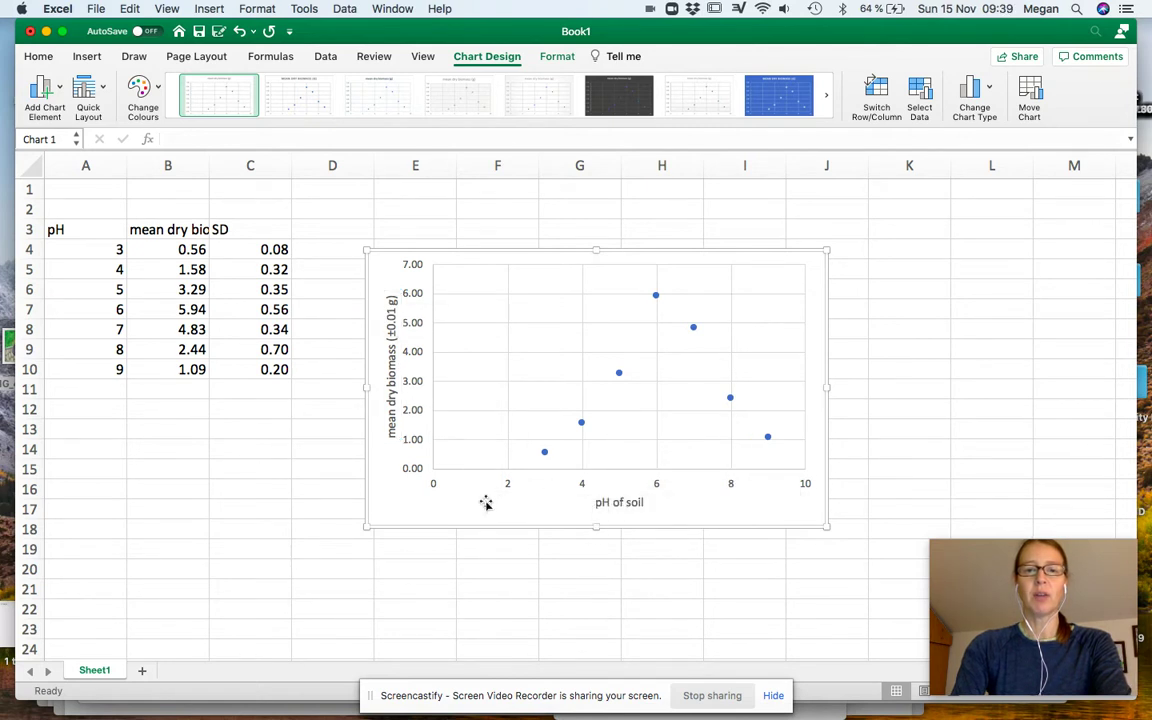
# Add a polynomial trendline of order 2 to the mean dry biomass data points
pyautogui.click(483, 502)
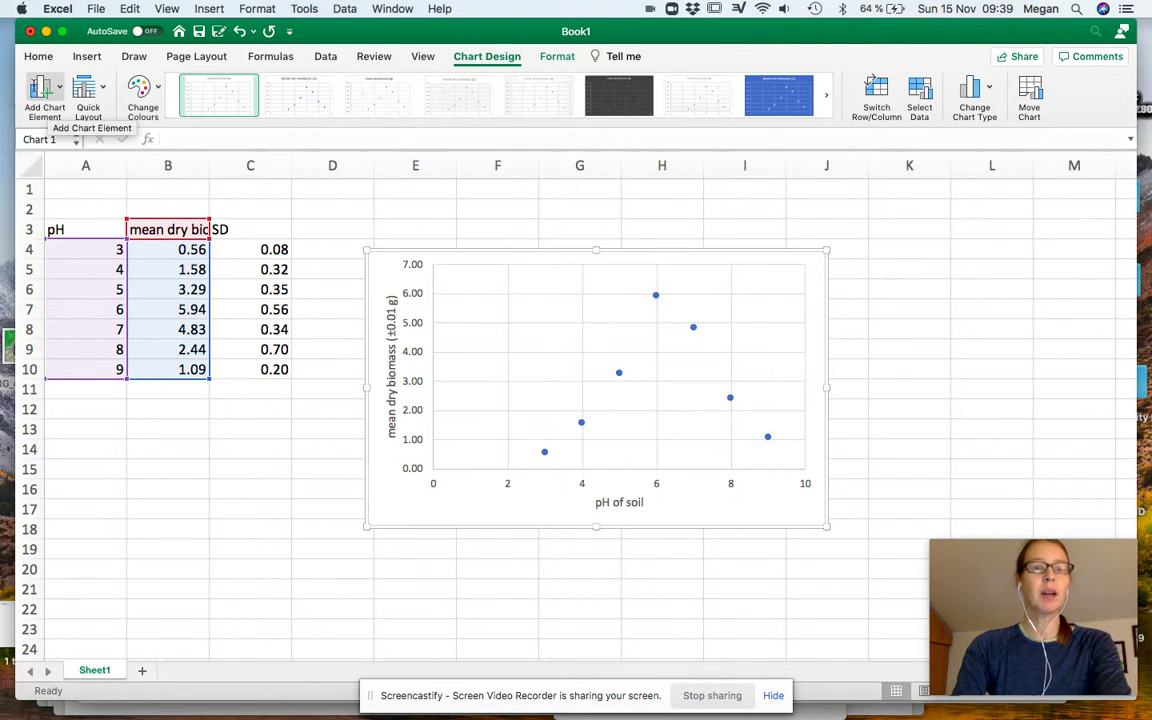
pyautogui.click(40, 90)
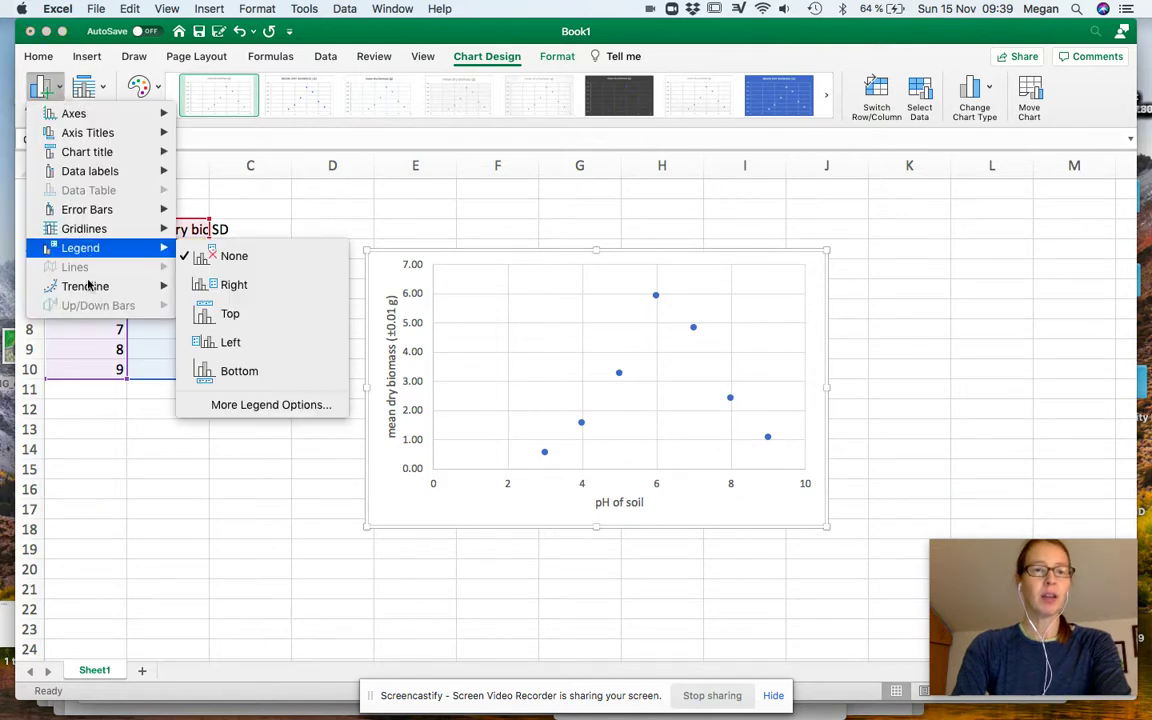
pyautogui.moveTo(89, 287)
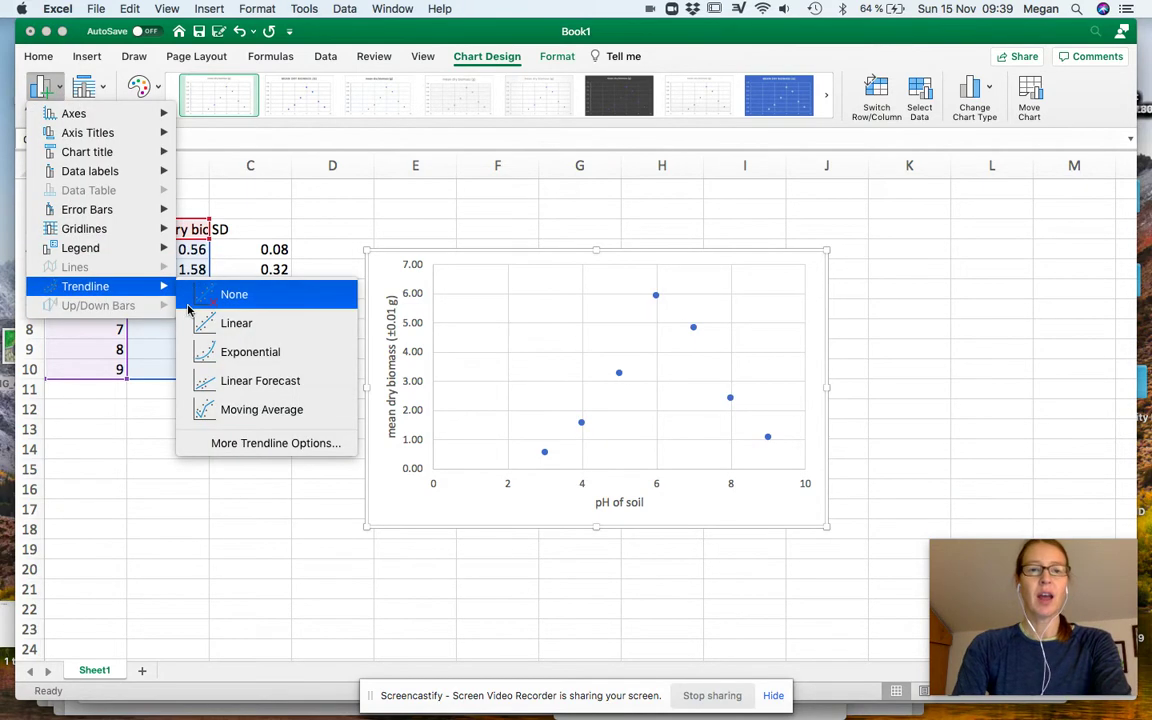
pyautogui.click(258, 444)
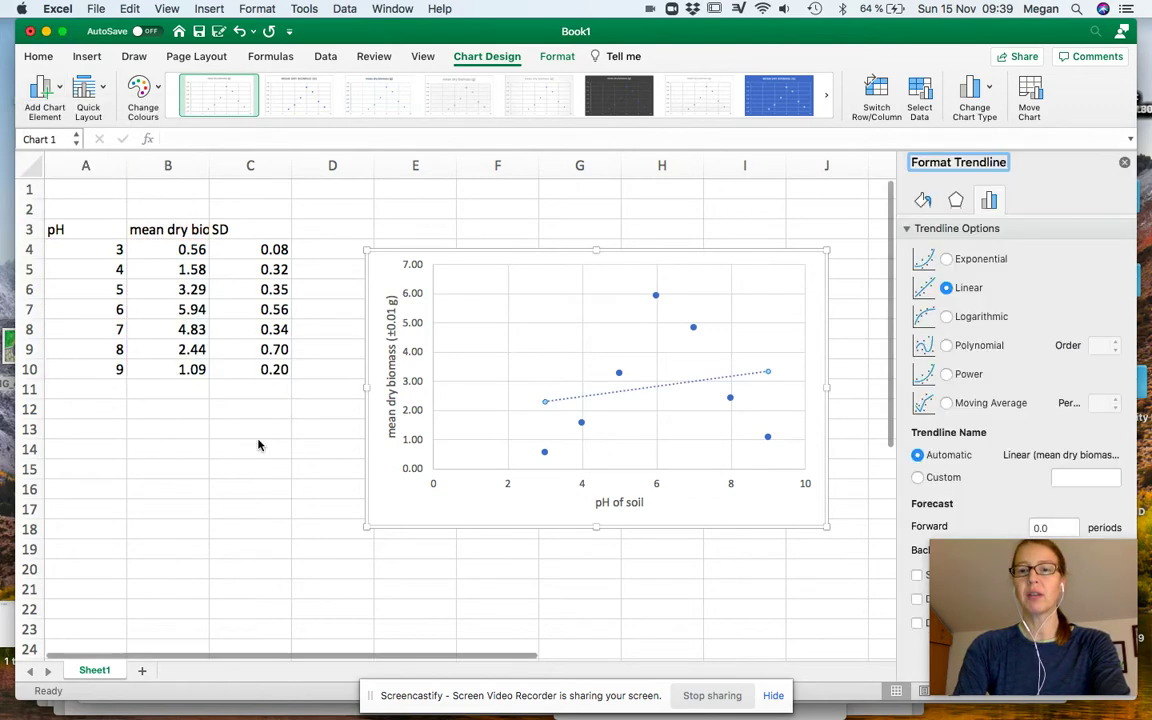
pyautogui.moveTo(973, 565); pyautogui.dragTo(45, 548)
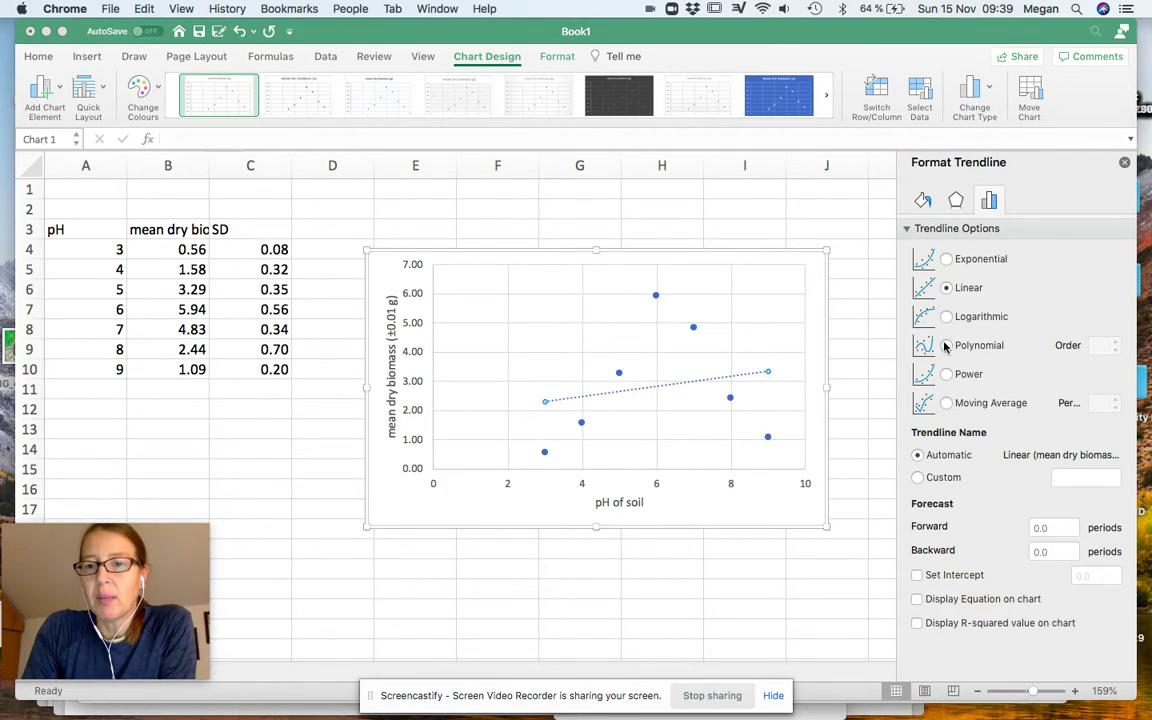
pyautogui.click(923, 345)
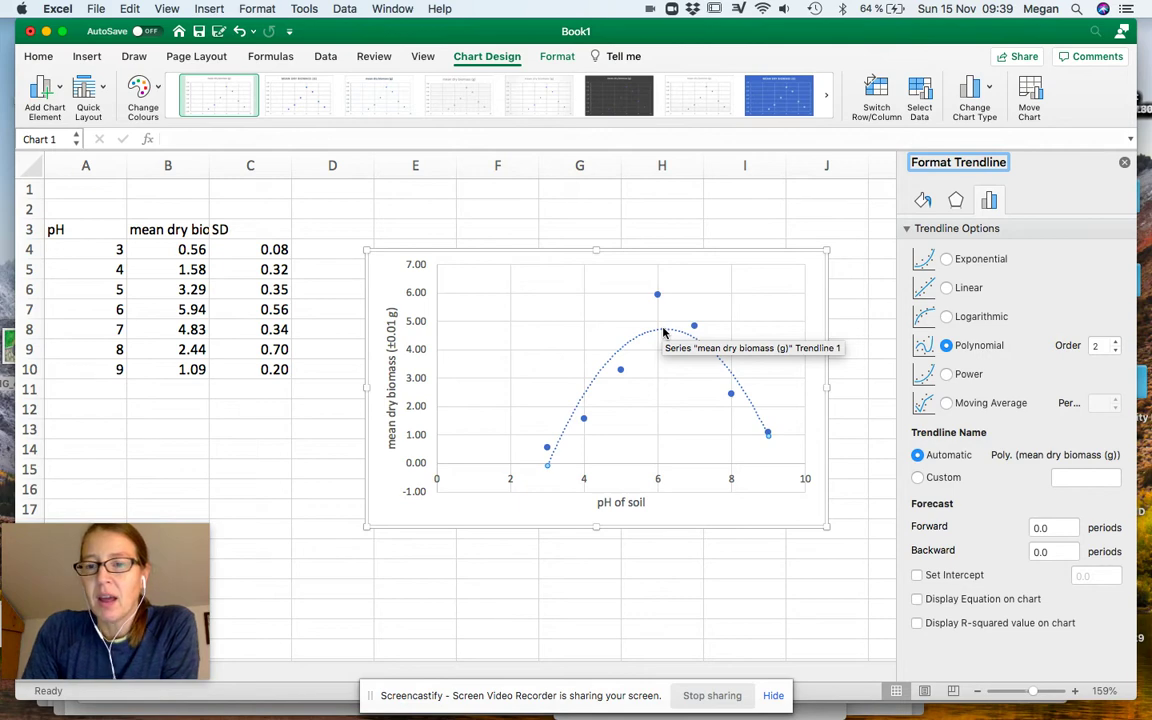
# Display the trendline's equation and R-squared value on the chart, and move that label to the empty upper-left part of the plot area
pyautogui.click(916, 599)
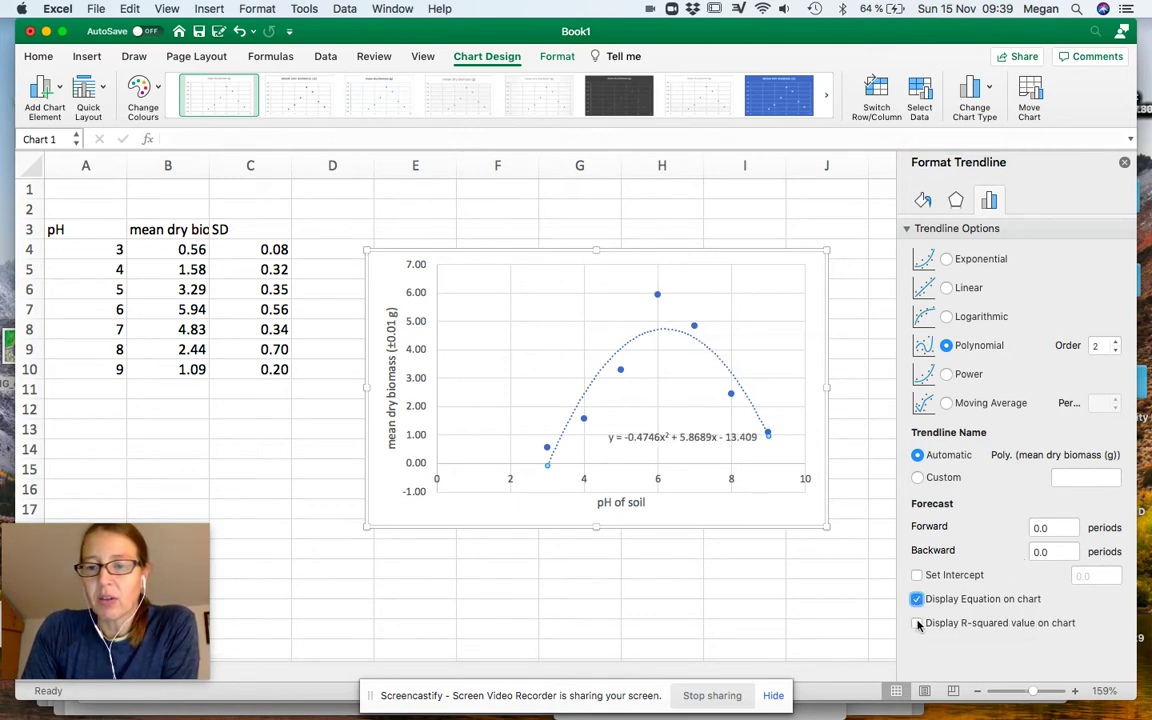
pyautogui.click(917, 623)
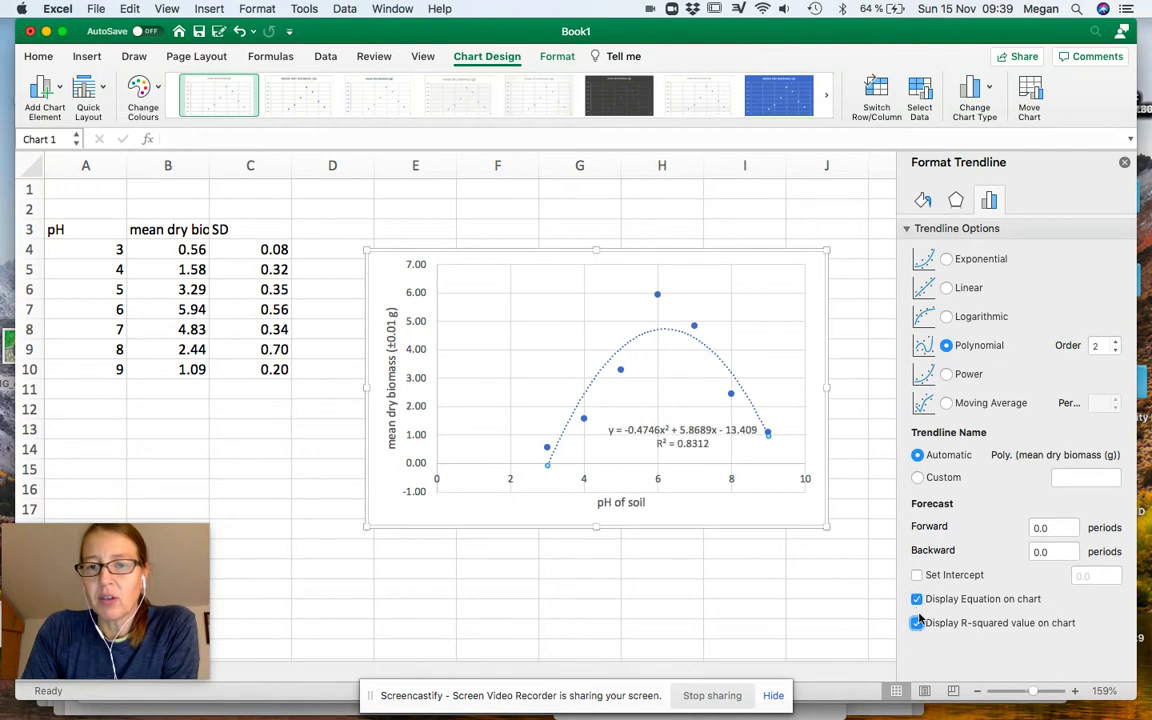
pyautogui.moveTo(682, 436); pyautogui.dragTo(522, 320)
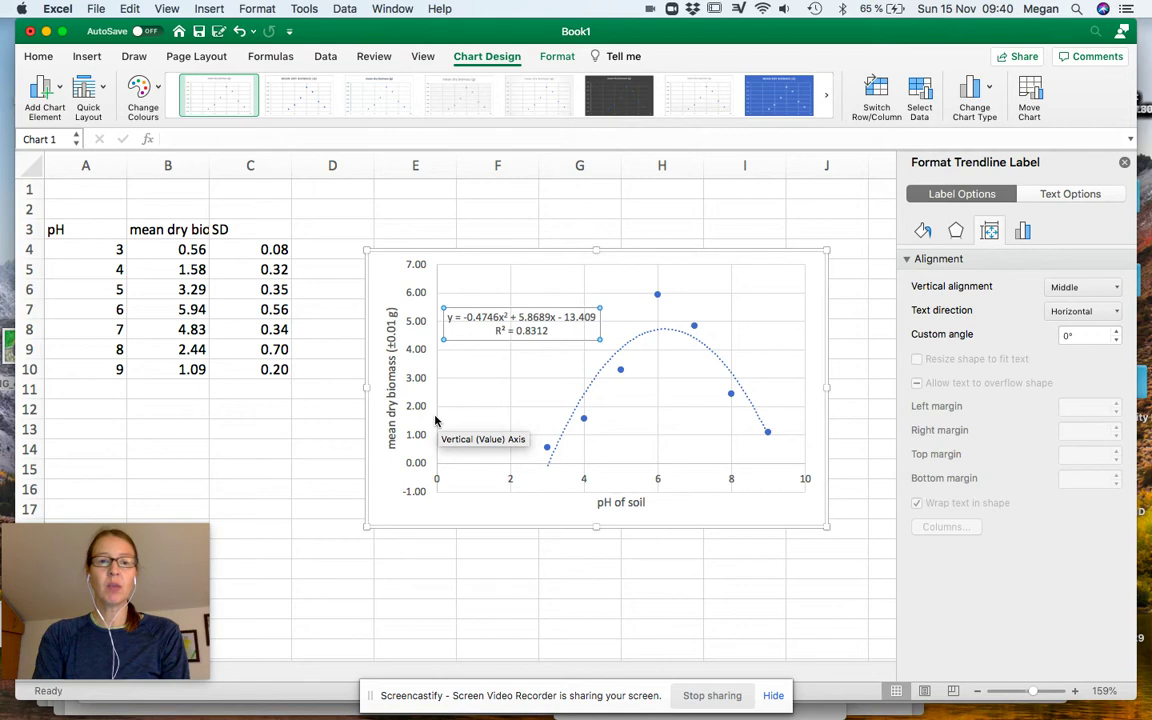
# Add error bars to the mean dry biomass data points and delete the horizontal ones
pyautogui.click(545, 447)
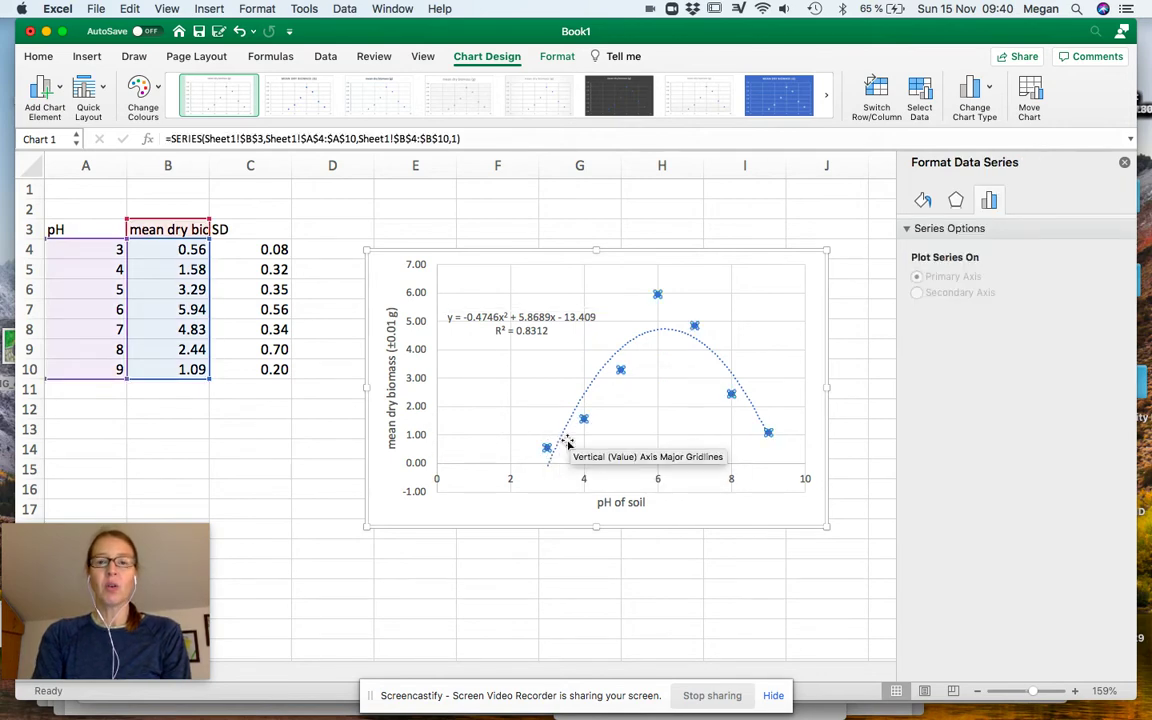
pyautogui.click(59, 91)
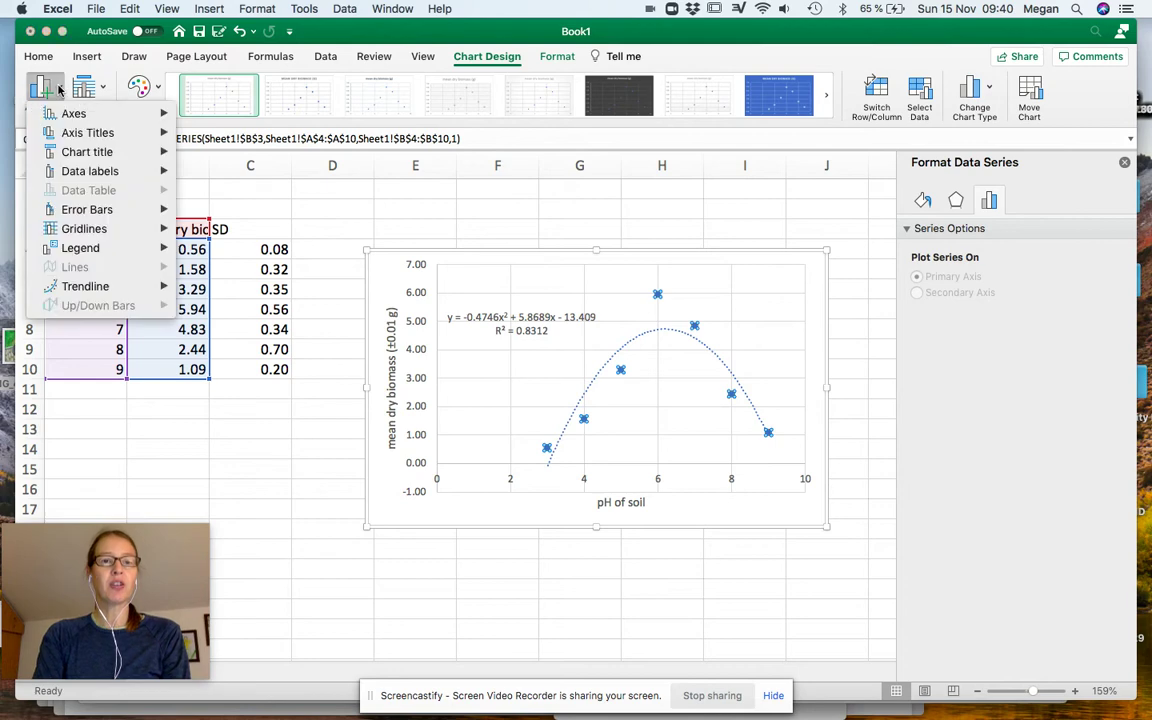
pyautogui.moveTo(86, 217)
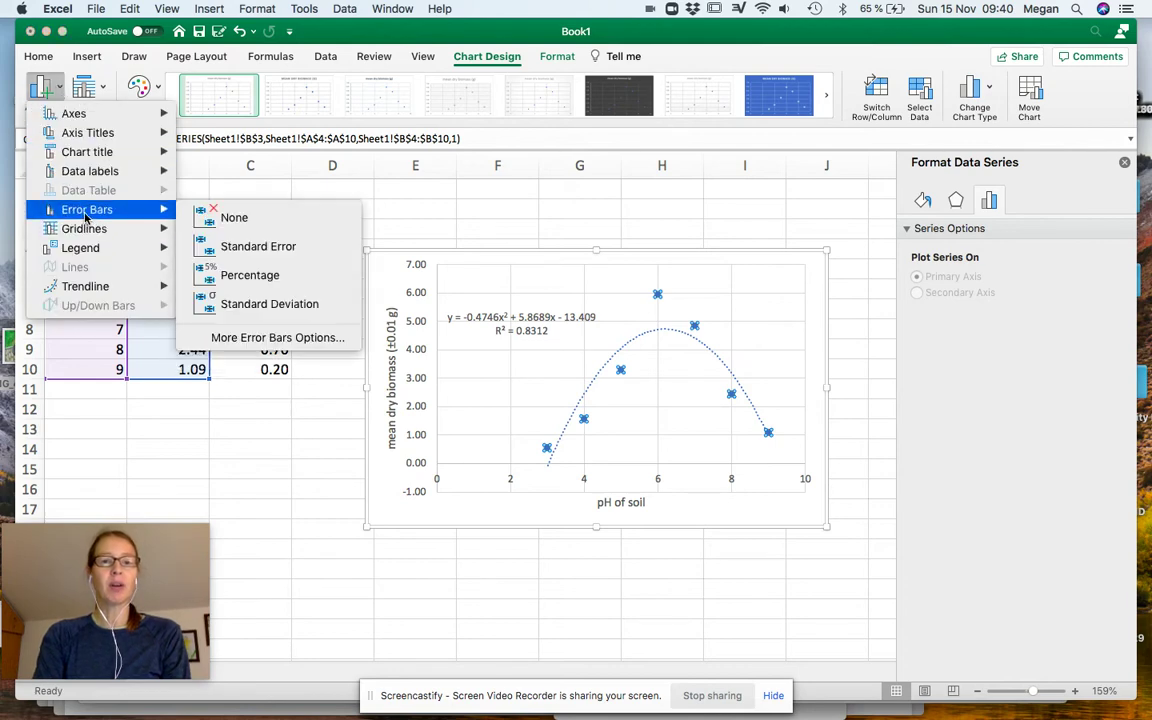
pyautogui.click(240, 340)
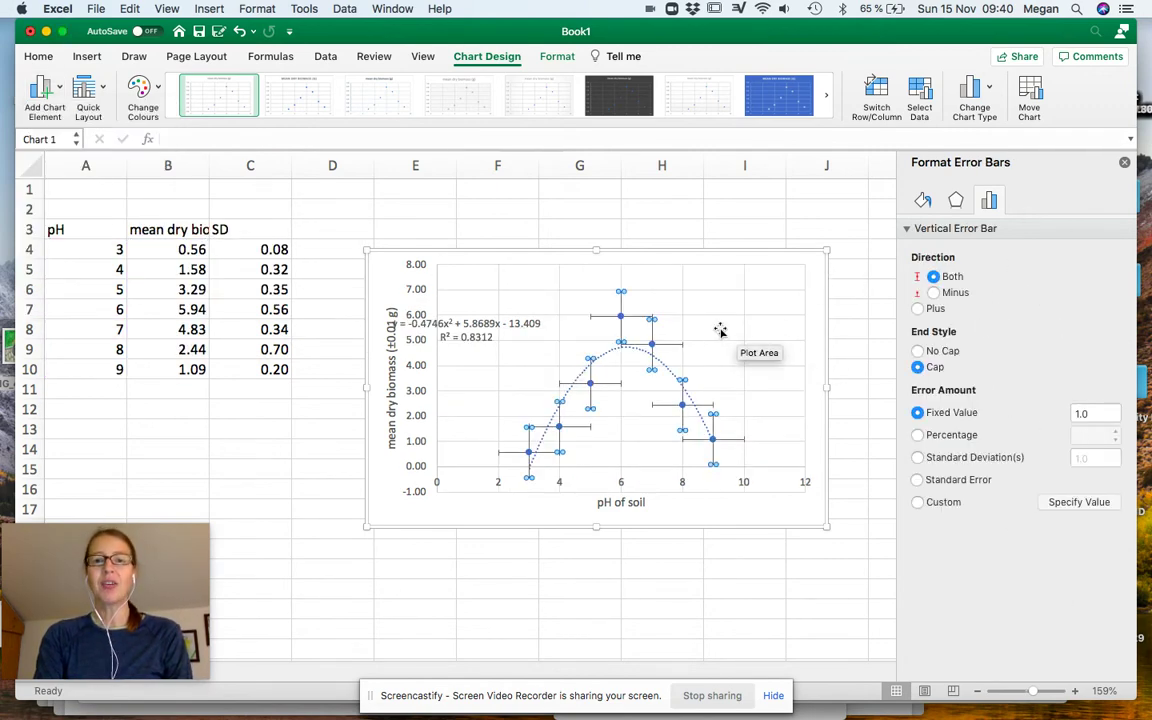
pyautogui.click(679, 344)
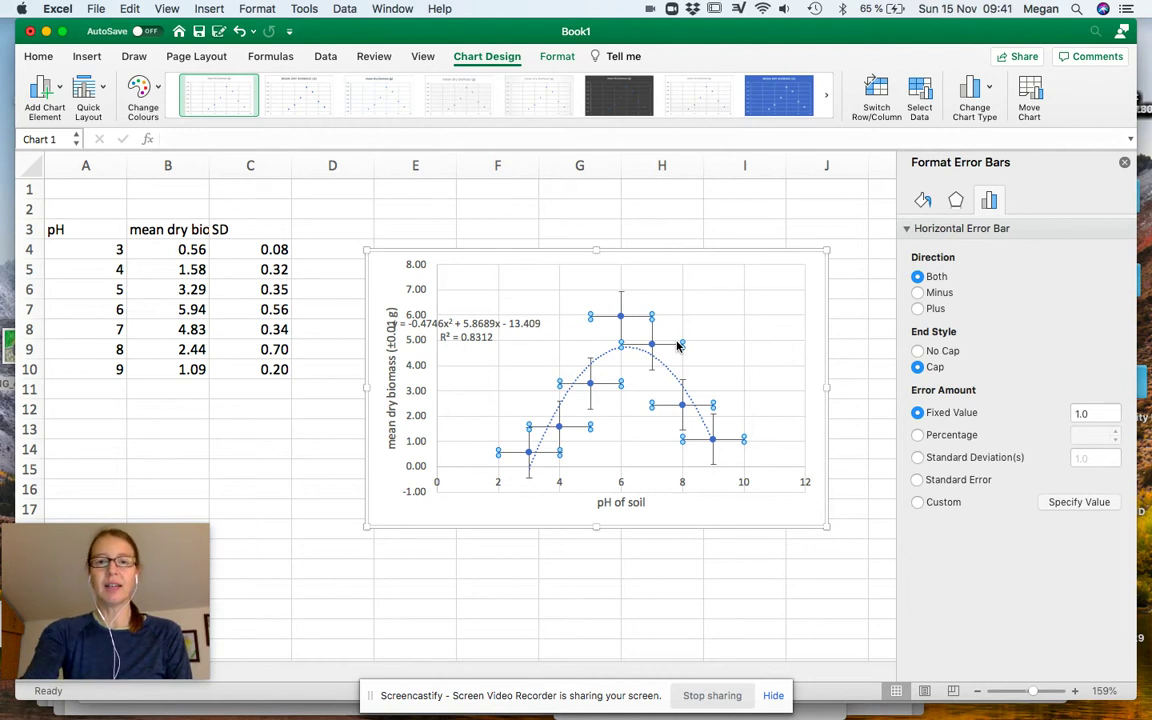
pyautogui.press('Delete')
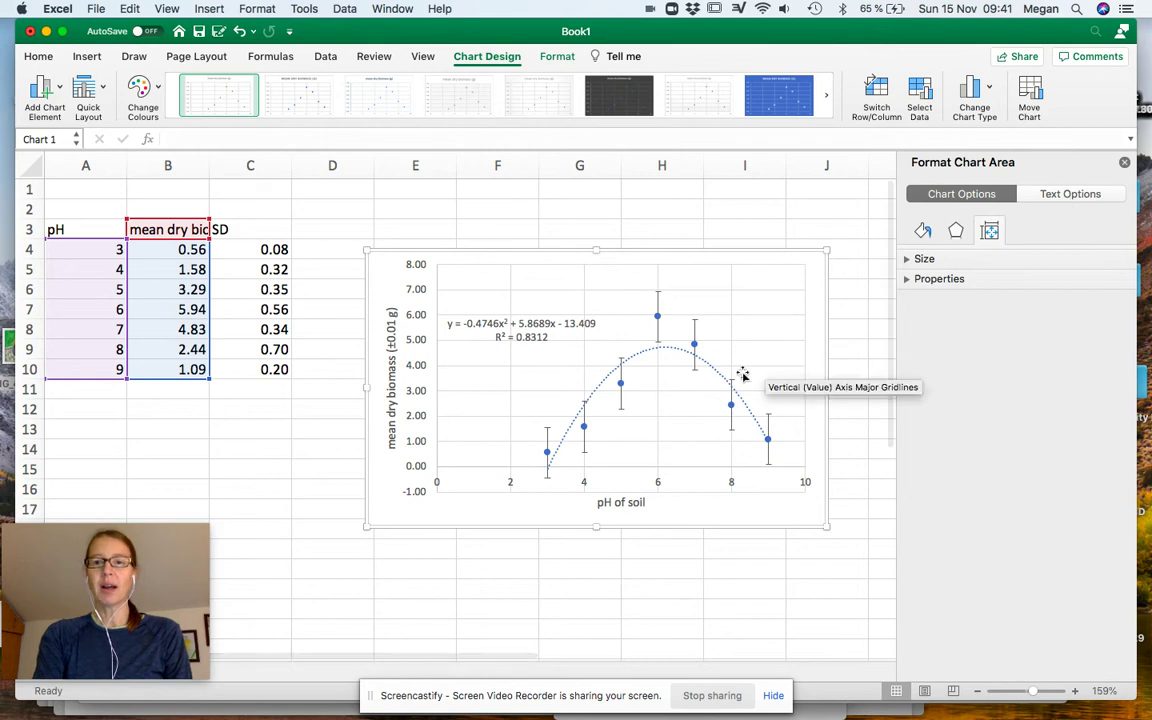
# Give the vertical error bars custom amounts, using the SD values in C4:C10 for both the positive and negative error values
pyautogui.click(695, 337)
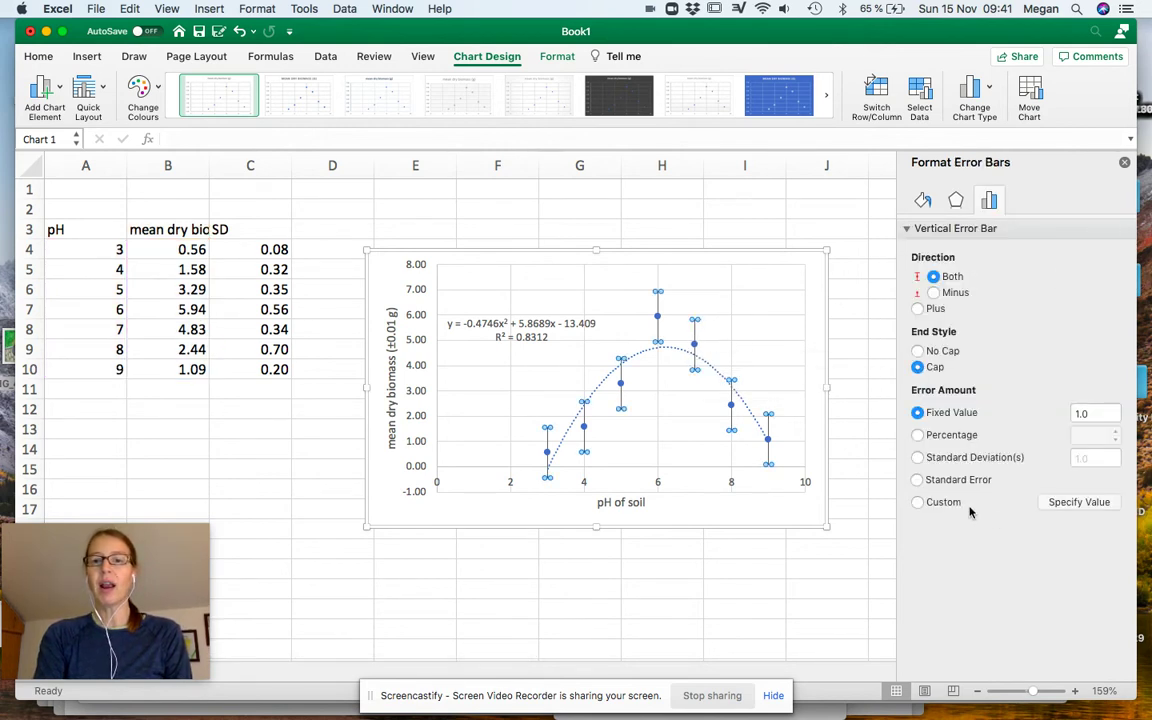
pyautogui.click(917, 503)
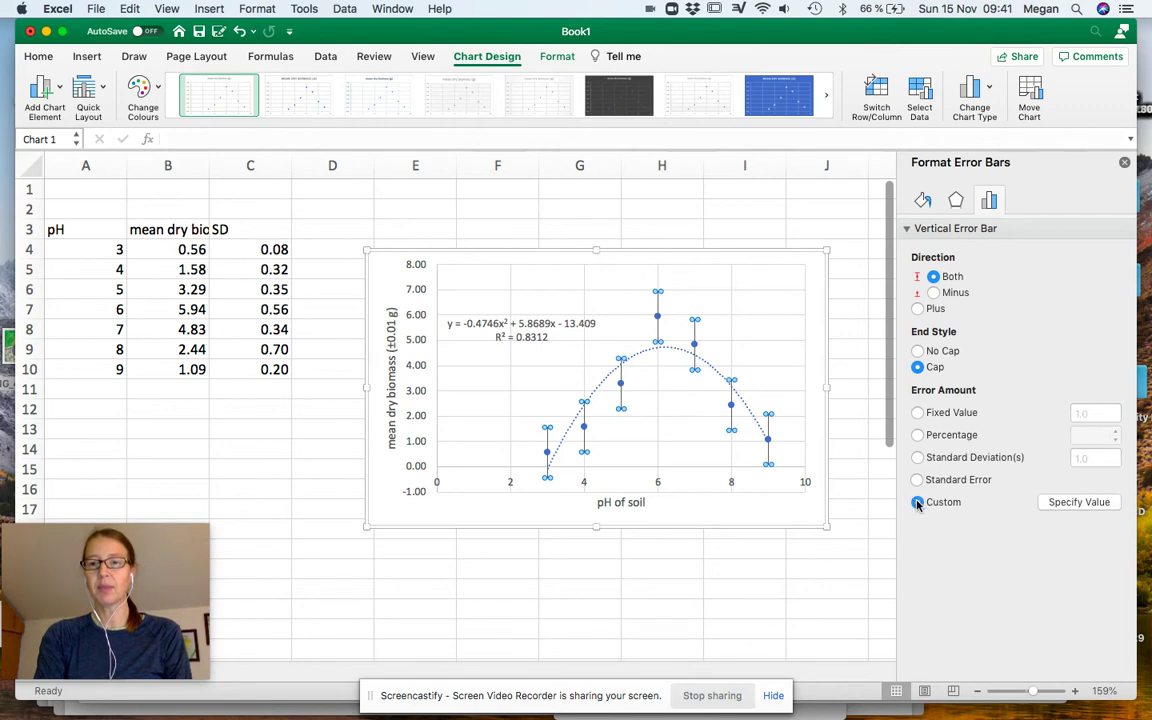
pyautogui.click(1077, 502)
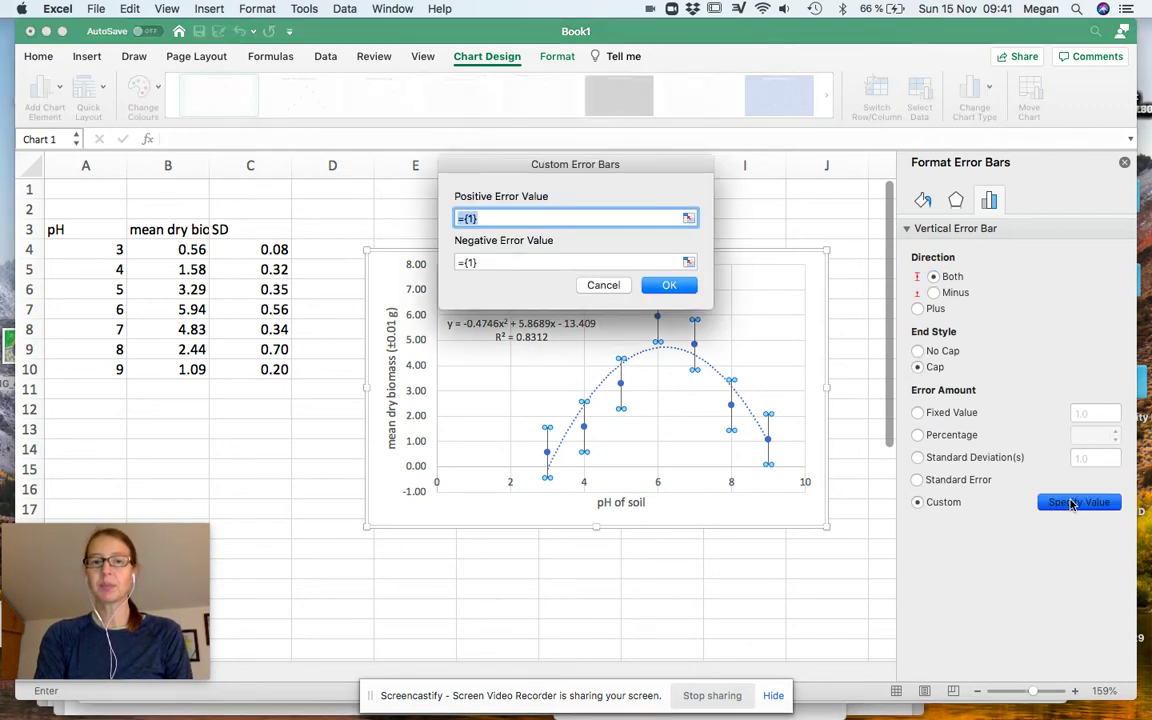
pyautogui.press('BackSpace')
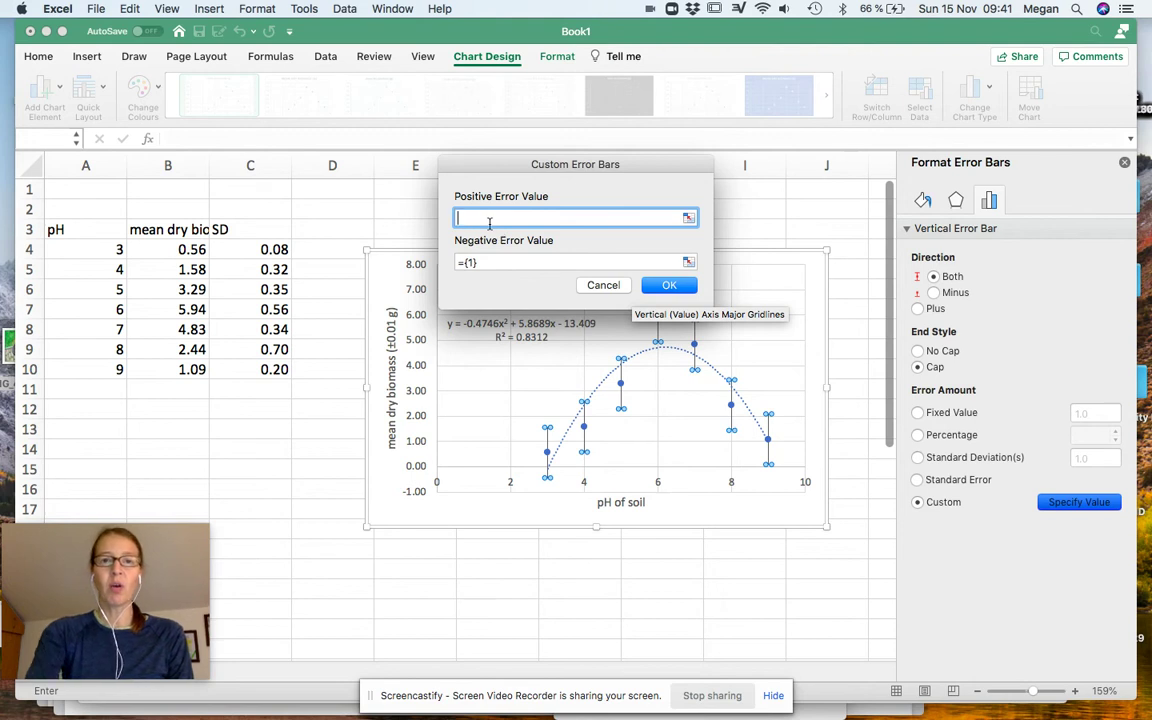
pyautogui.click(485, 261)
pyautogui.press('BackSpace')
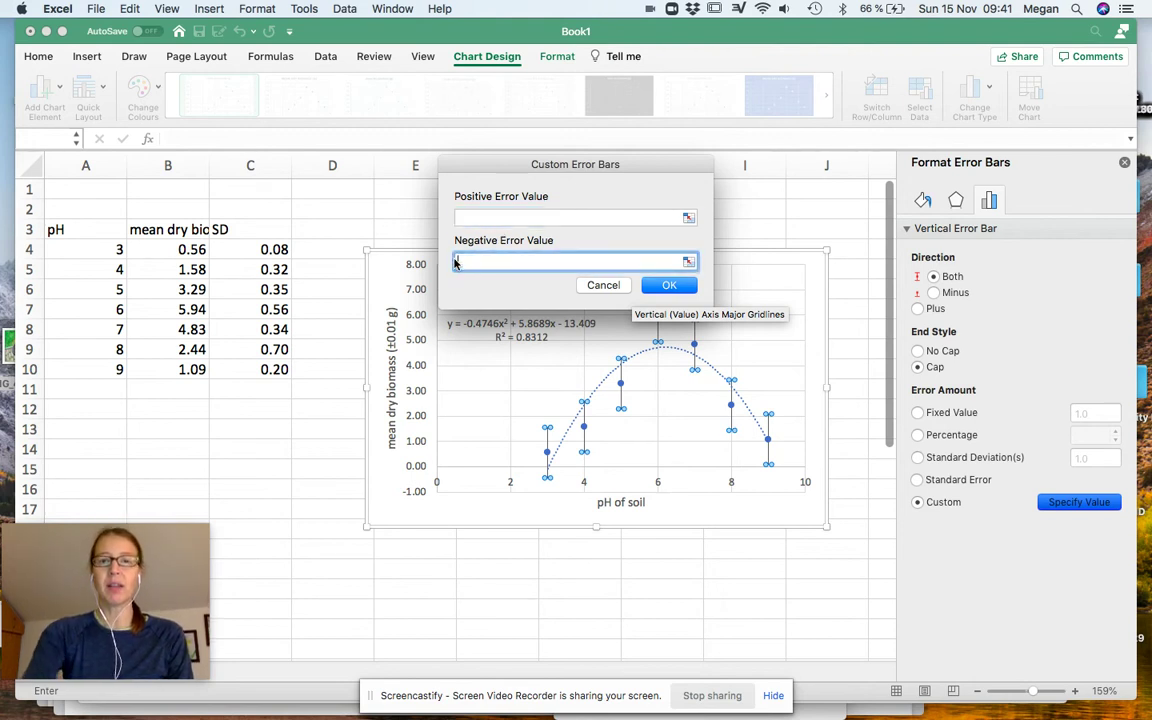
pyautogui.click(472, 216)
pyautogui.moveTo(249, 249); pyautogui.dragTo(256, 368)
pyautogui.click(483, 257)
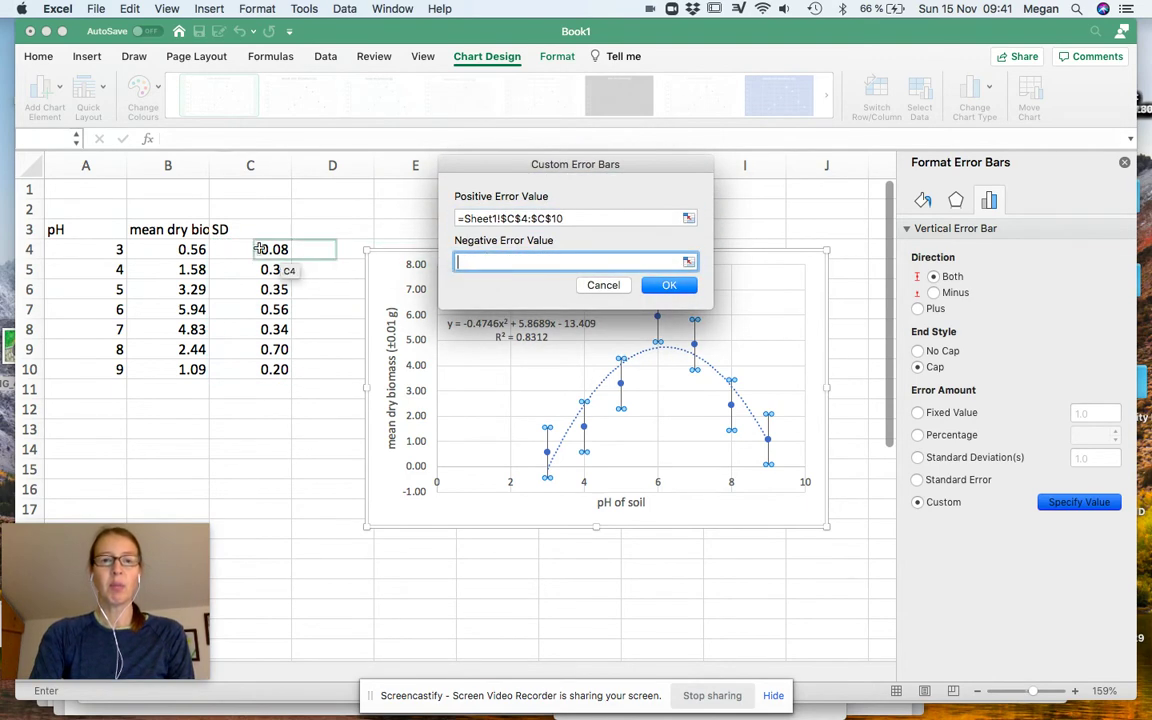
pyautogui.moveTo(285, 253); pyautogui.dragTo(265, 368)
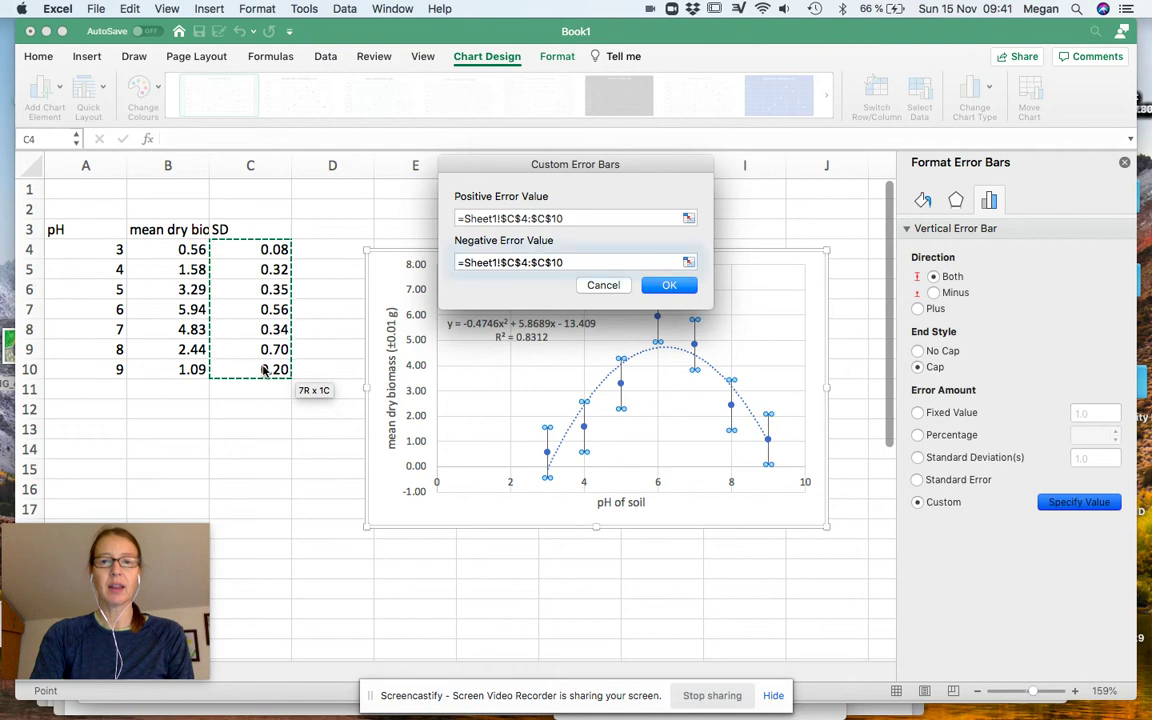
pyautogui.click(669, 285)
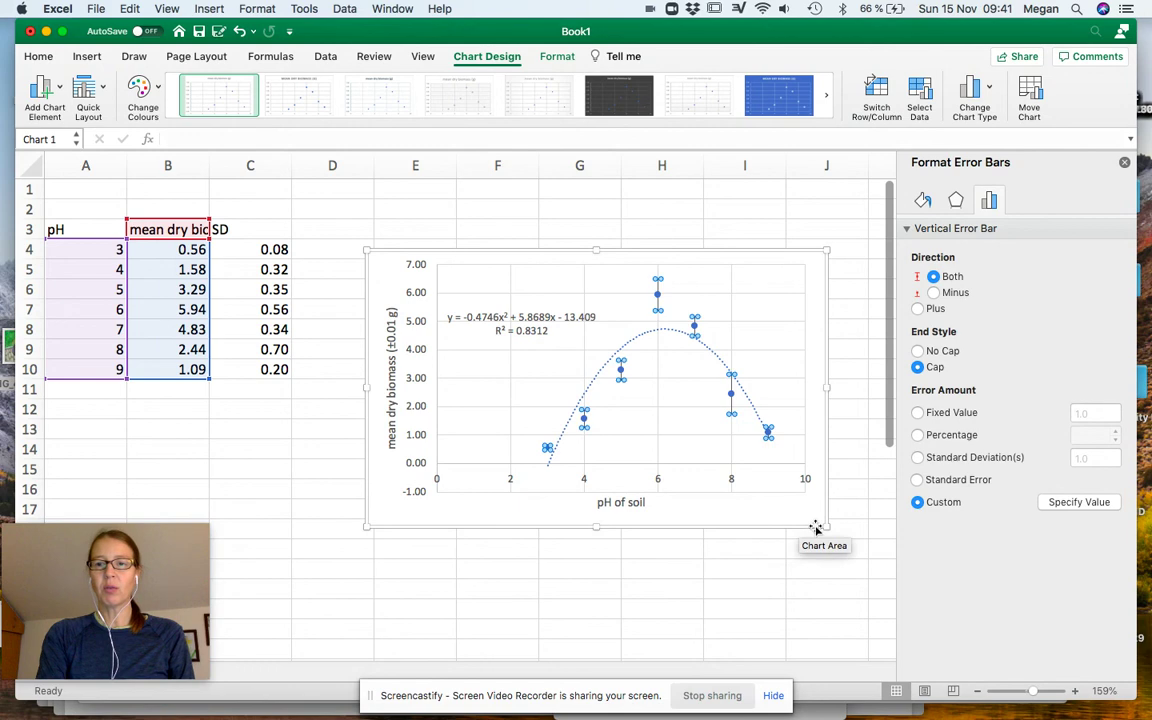
pyautogui.click(52, 88)
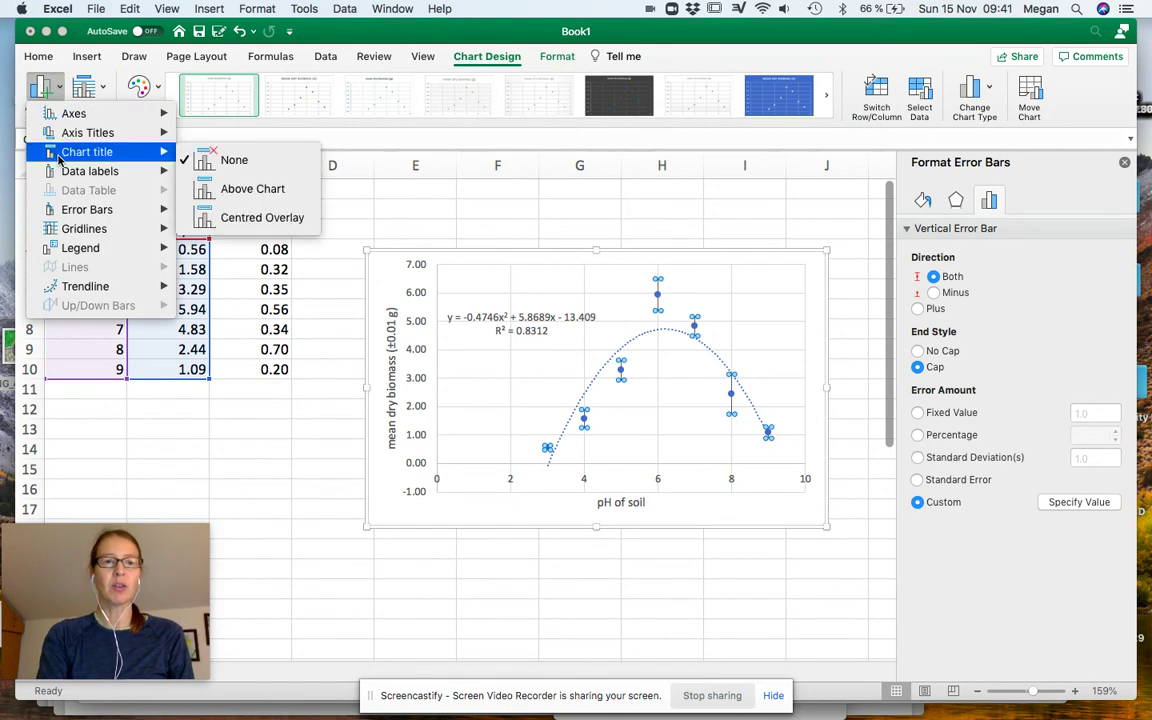
pyautogui.moveTo(85, 209)
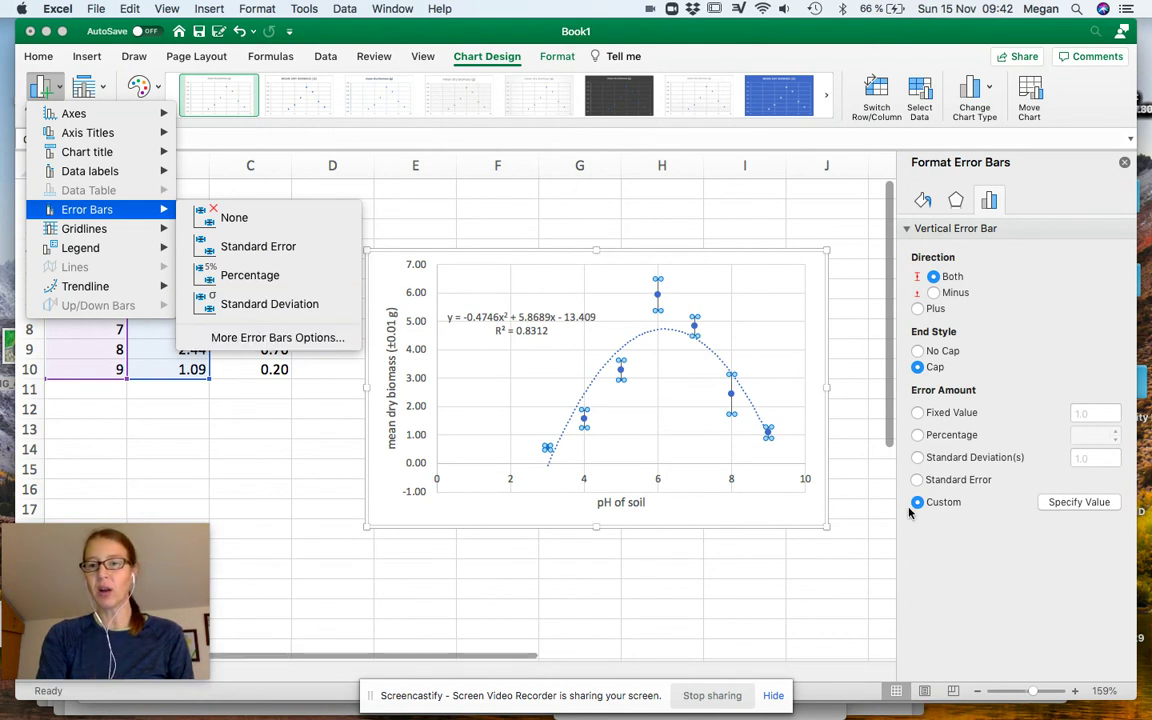
pyautogui.click(741, 595)
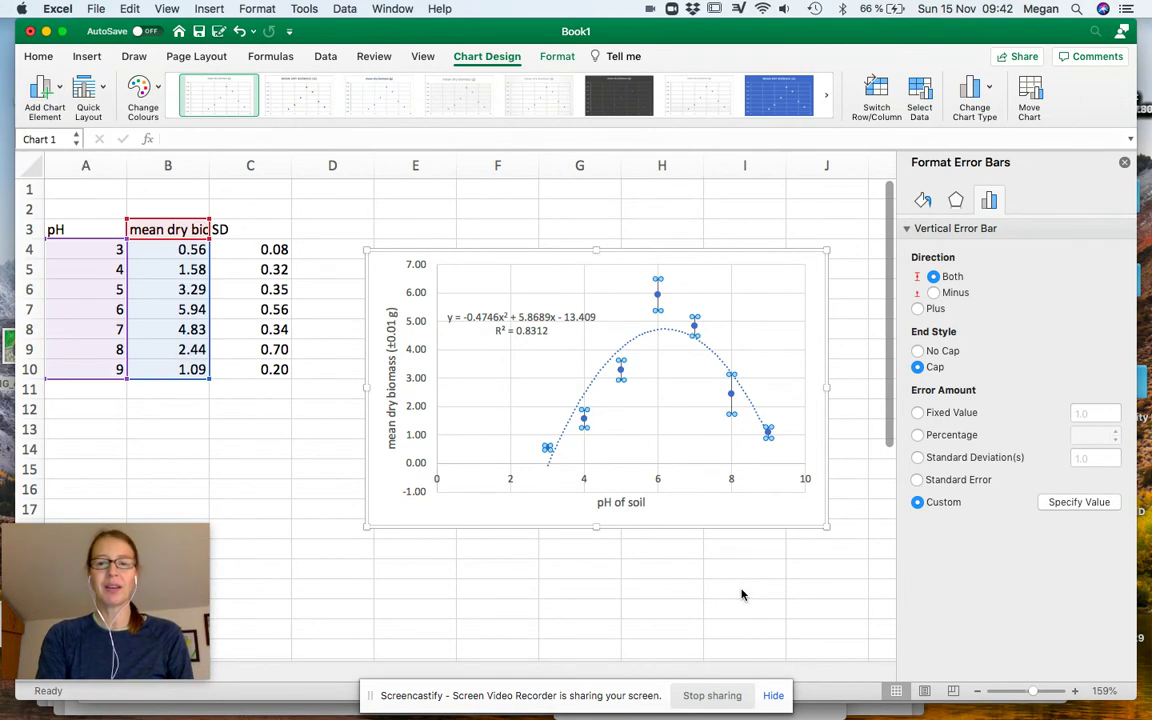